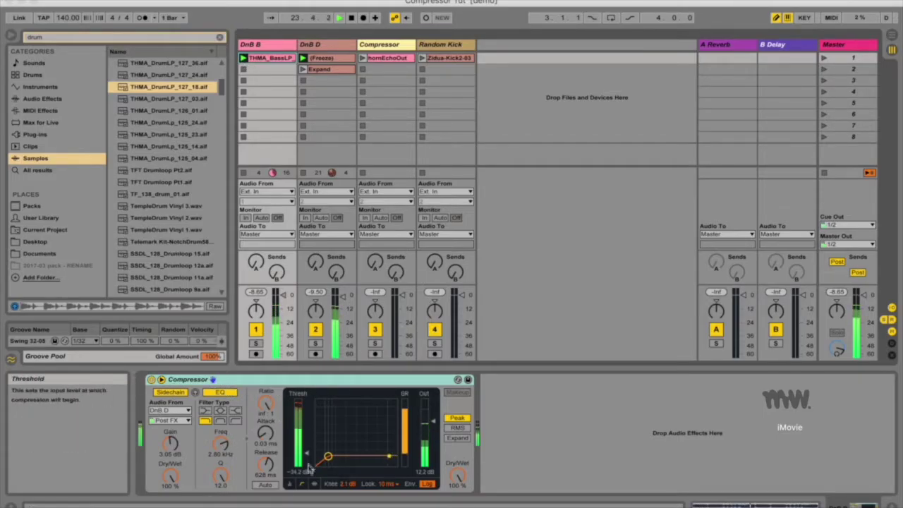
Step: Turn Sidechain off and Makeup on, stop playback, and show the Compressor's Activity View
left_click(314, 484)
left_click(291, 485)
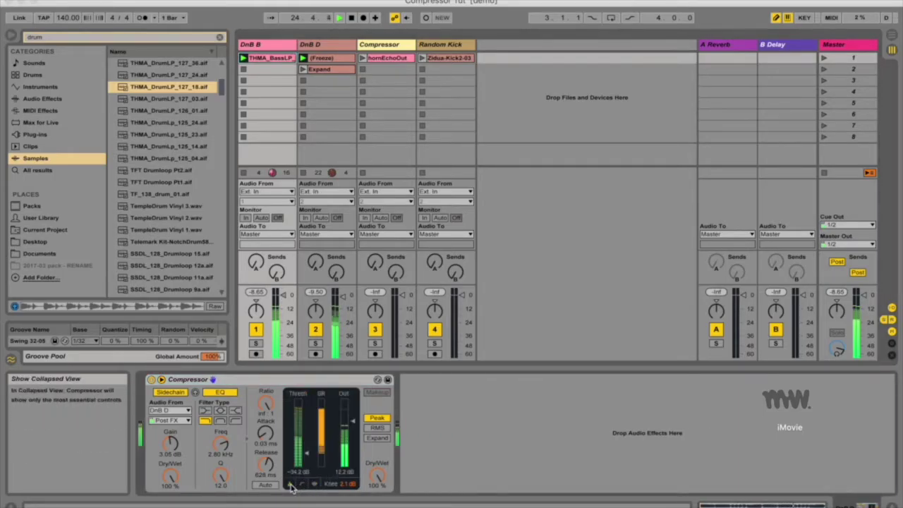
left_click(168, 392)
left_click(377, 393)
key("space")
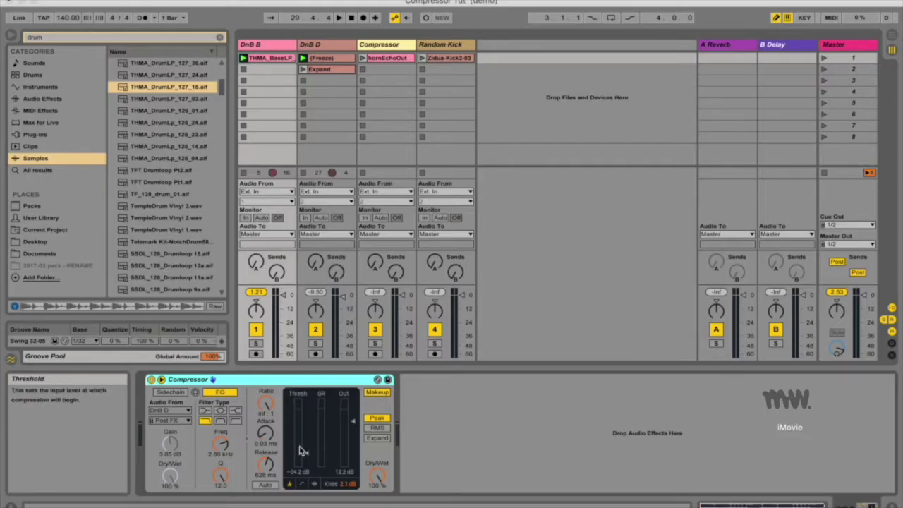
left_click(314, 485)
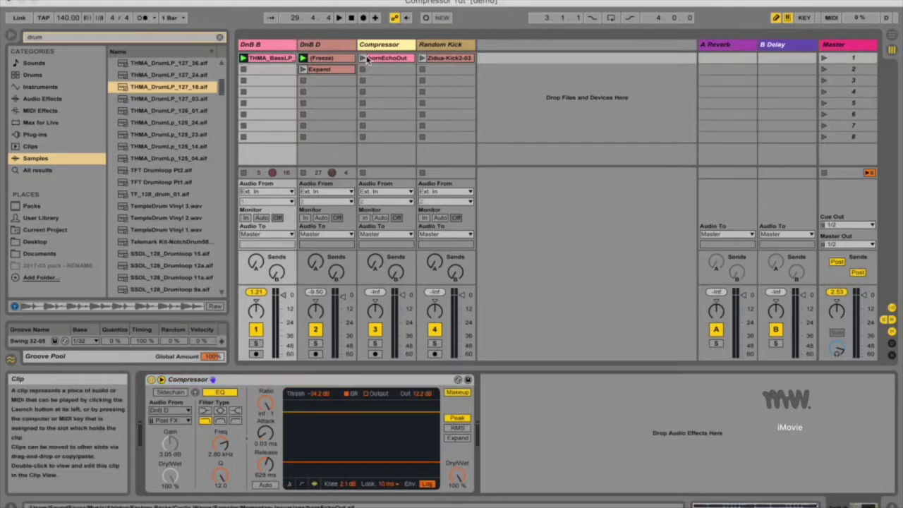
Step: Launch the hornEchoOut clip on the Compressor track
left_click(363, 61)
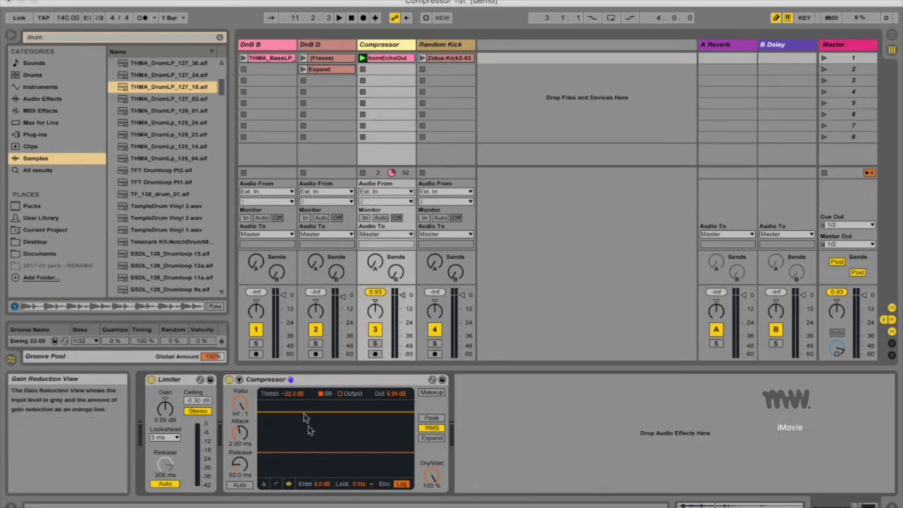
Step: Set the Compressor's Out to -2.97 dB in compact meter view, then browse Audio Effects
key("space")
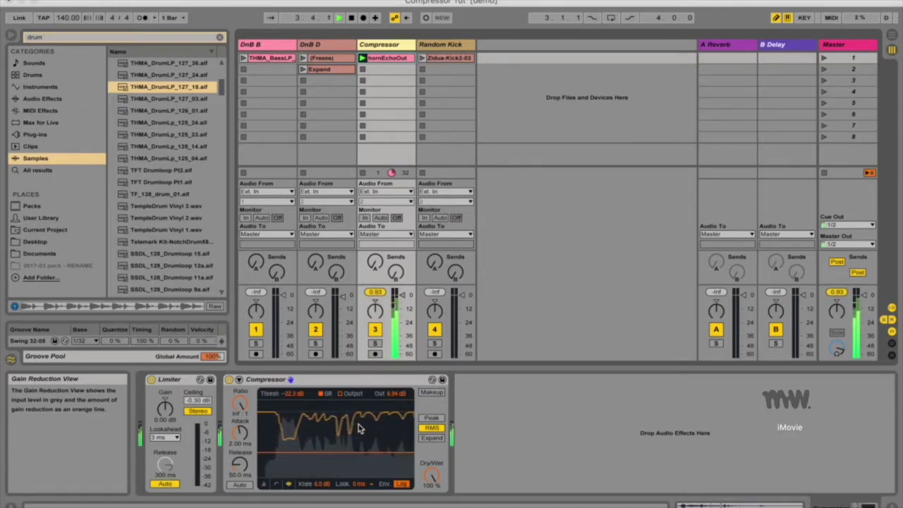
left_click(432, 379)
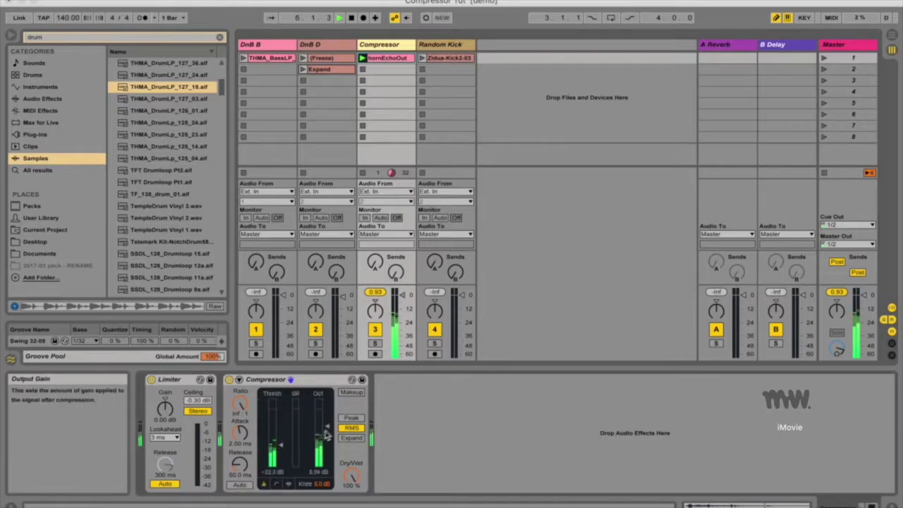
left_click_drag(326, 432, 326, 420)
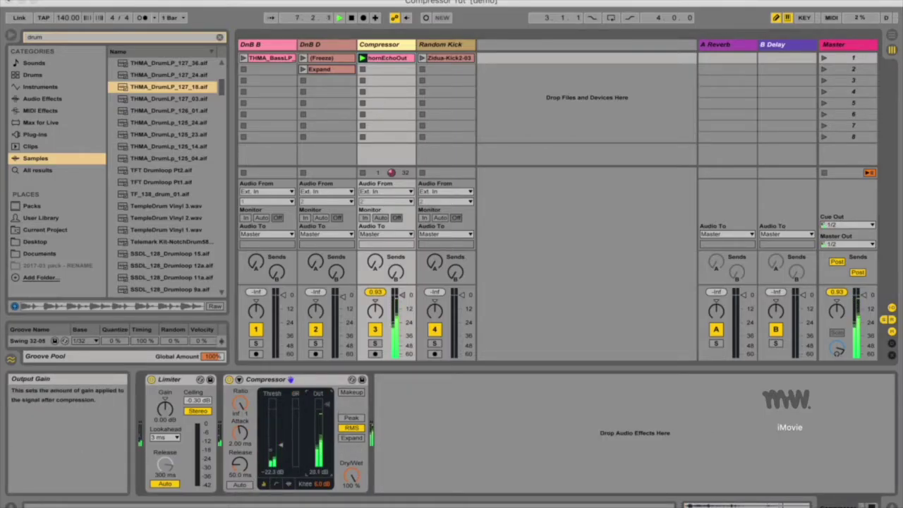
key("space")
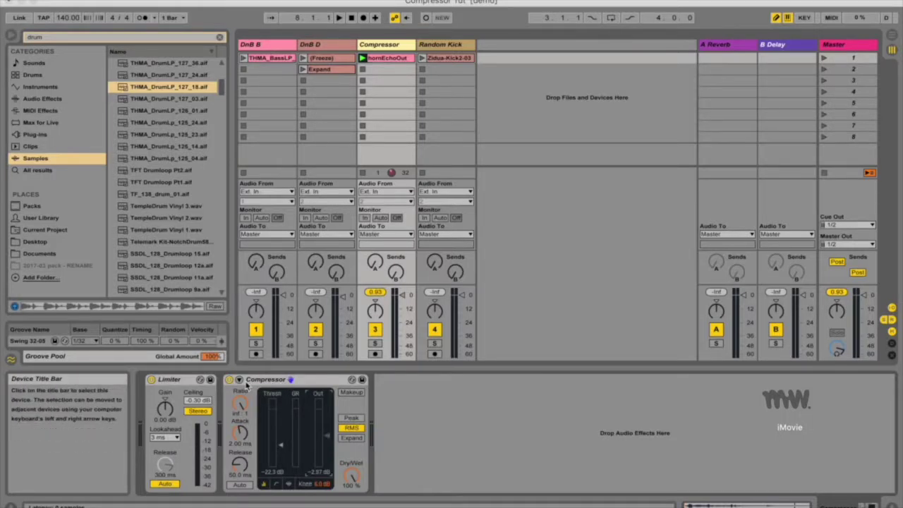
left_click(61, 102)
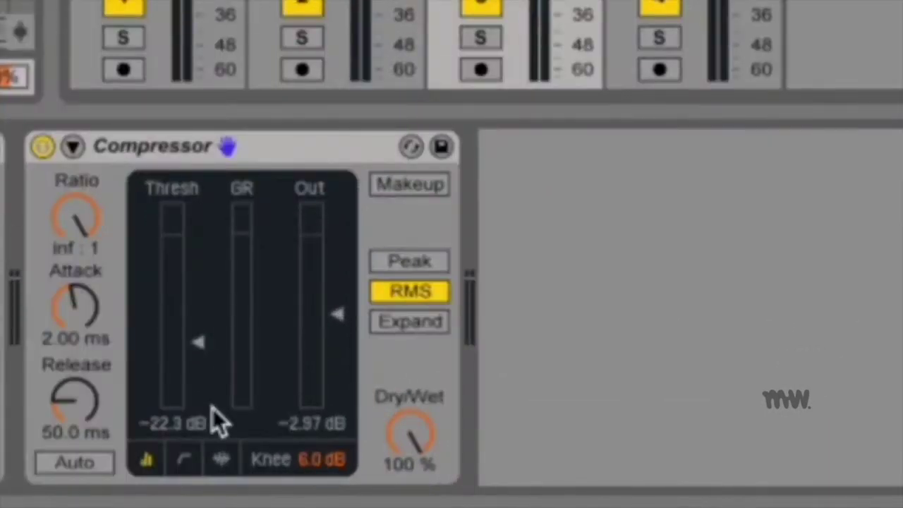
left_click(222, 459)
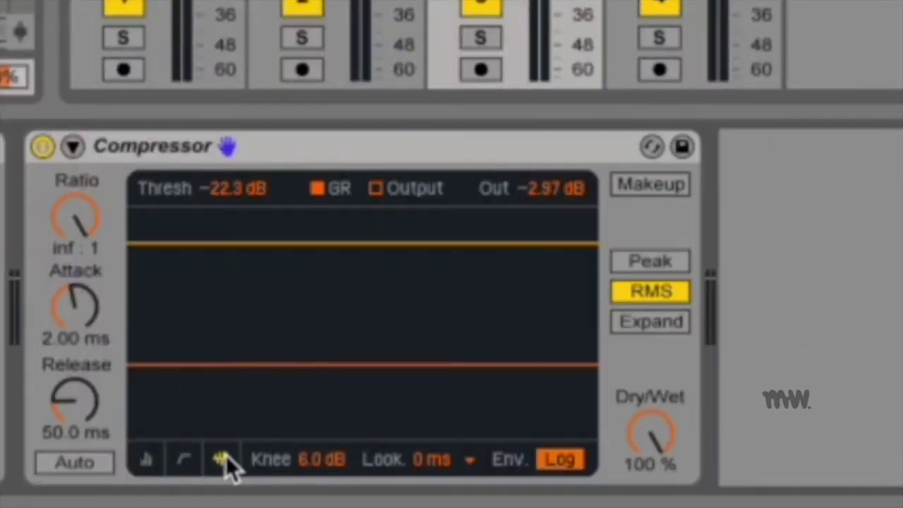
left_click(184, 460)
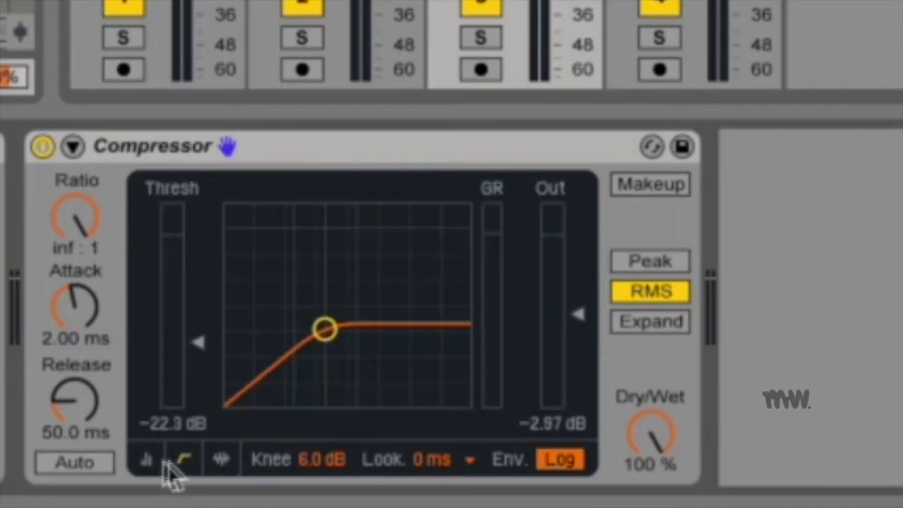
left_click(148, 460)
left_click(225, 462)
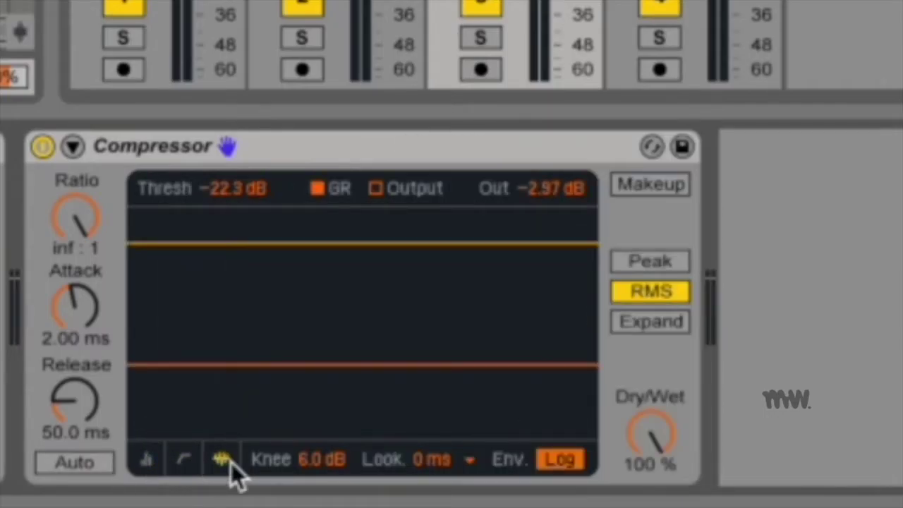
left_click(185, 460)
left_click(149, 460)
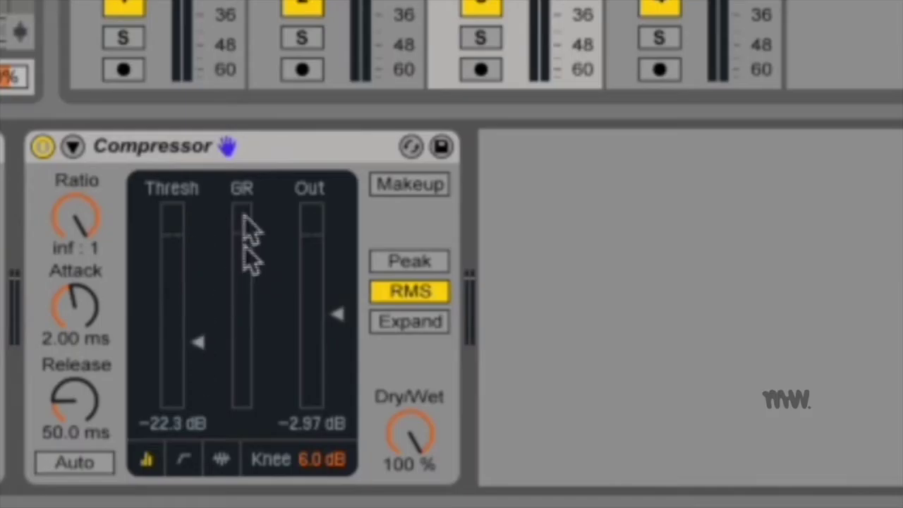
key("space")
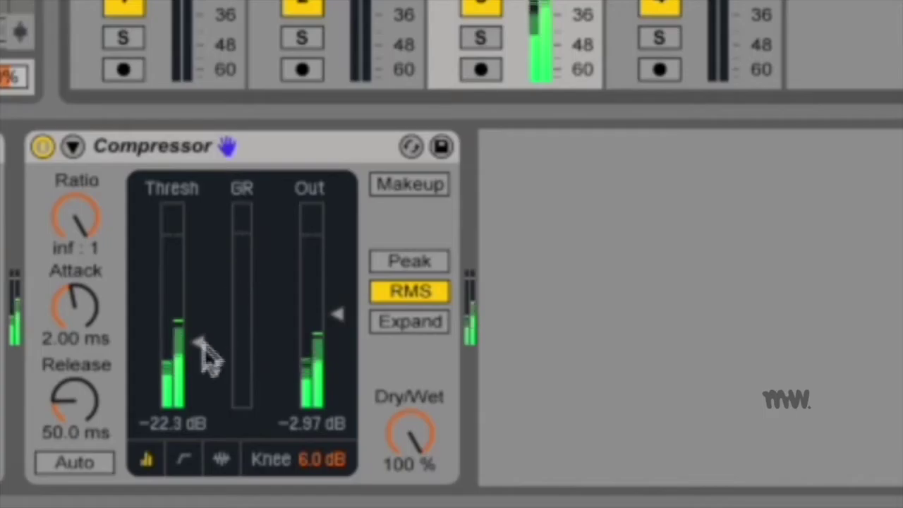
left_click(184, 460)
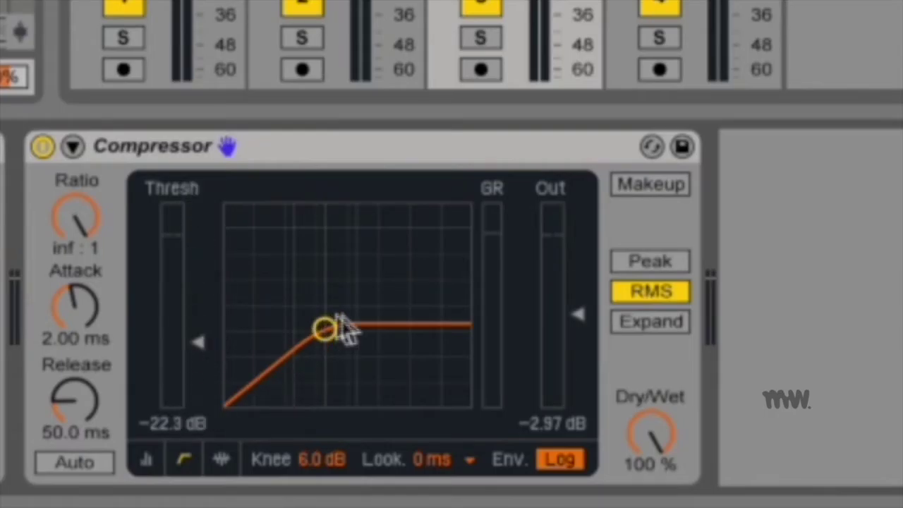
Step: Drag the curve to a -23.7 dB threshold at 5.45:1, and soften the knee to 9.3 dB
key("space")
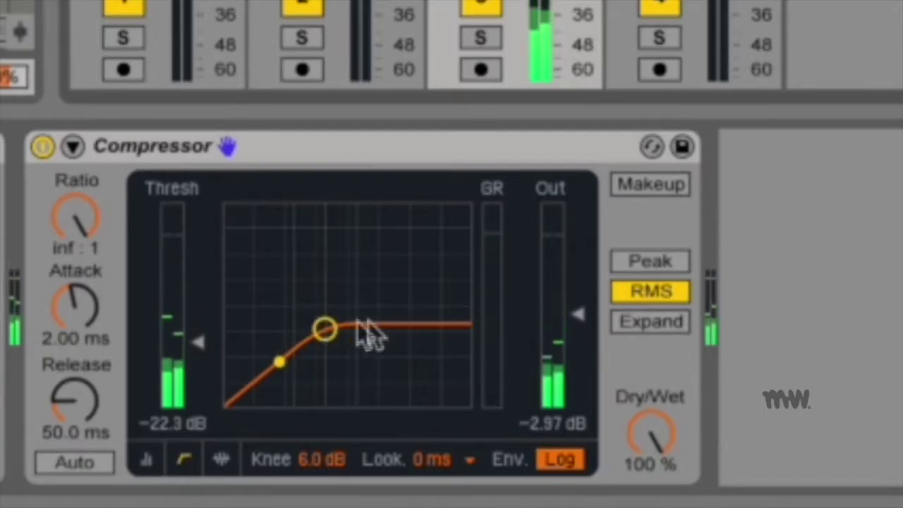
mouse_move(329, 338)
left_mouse_down()
mouse_move(323, 328)
mouse_move(262, 379)
mouse_move(379, 282)
mouse_move(306, 341)
mouse_move(316, 336)
left_mouse_up()
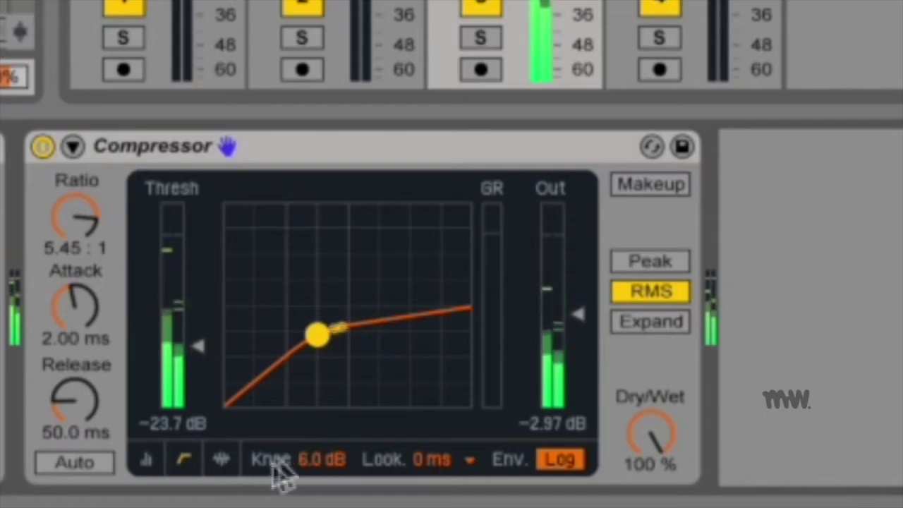
mouse_move(310, 462)
left_mouse_down()
mouse_move(310, 494)
mouse_move(310, 402)
mouse_move(309, 468)
left_mouse_up()
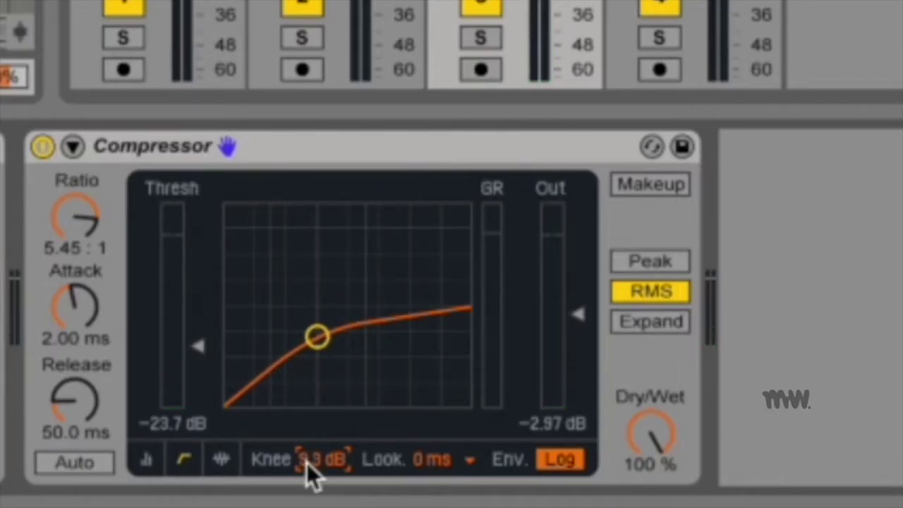
Step: Graph the Output signal in Activity View while playing, and drag the threshold to -43.9 dB
left_click(221, 459)
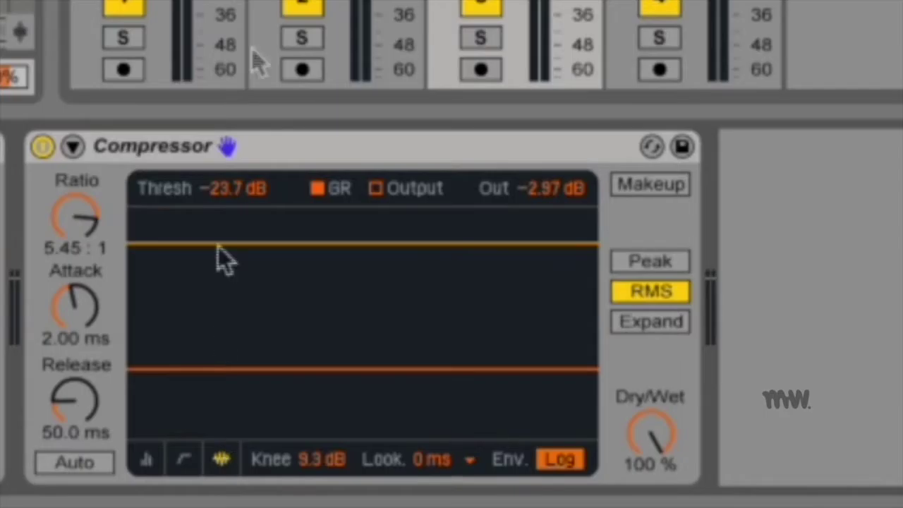
key("space")
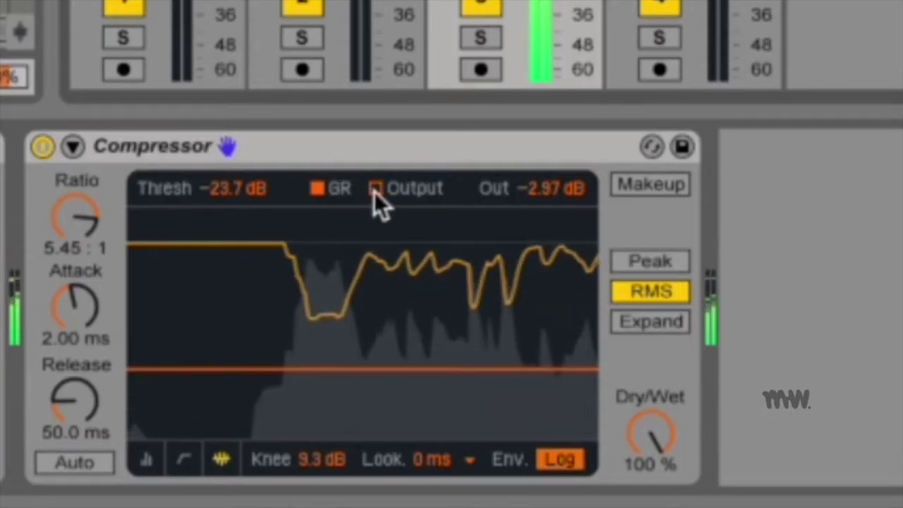
left_click(374, 189)
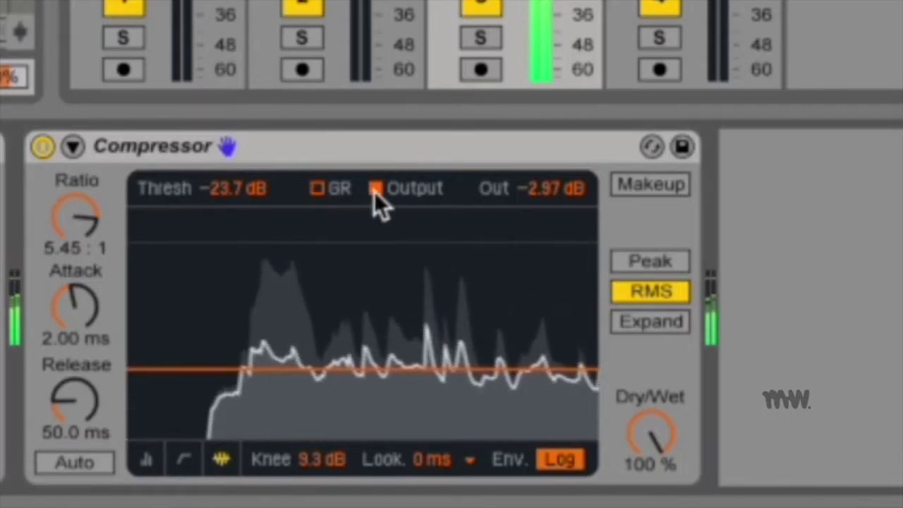
left_click(322, 190)
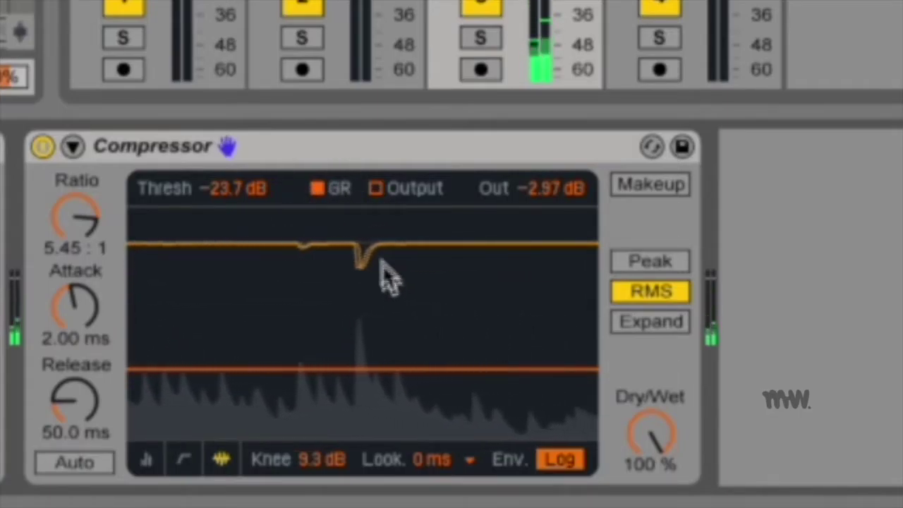
left_click(376, 188)
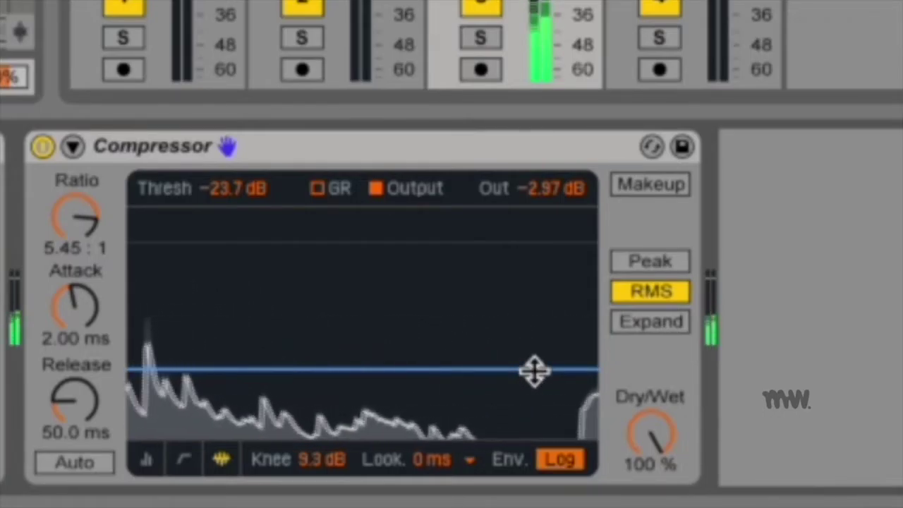
left_click_drag(534, 369, 534, 409)
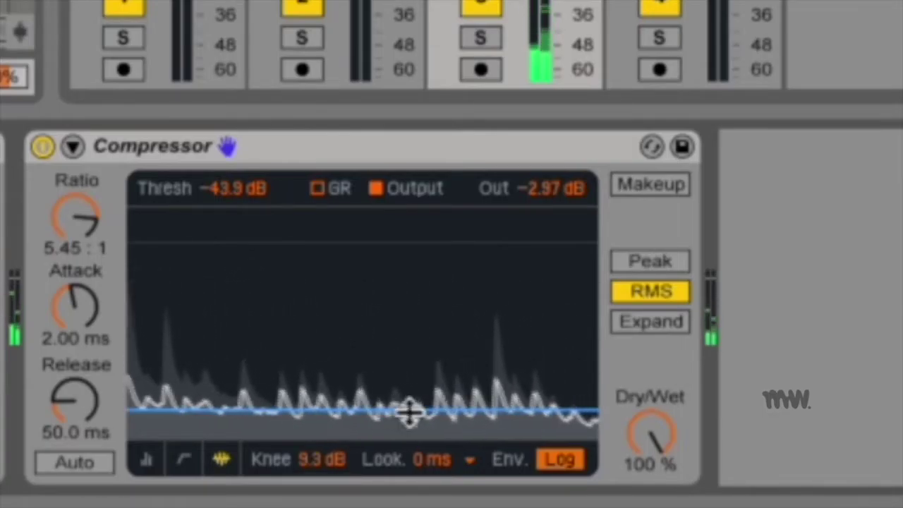
Step: Cycle the Compressor through its curve, compact and activity views, and turn Makeup on
left_click(185, 459)
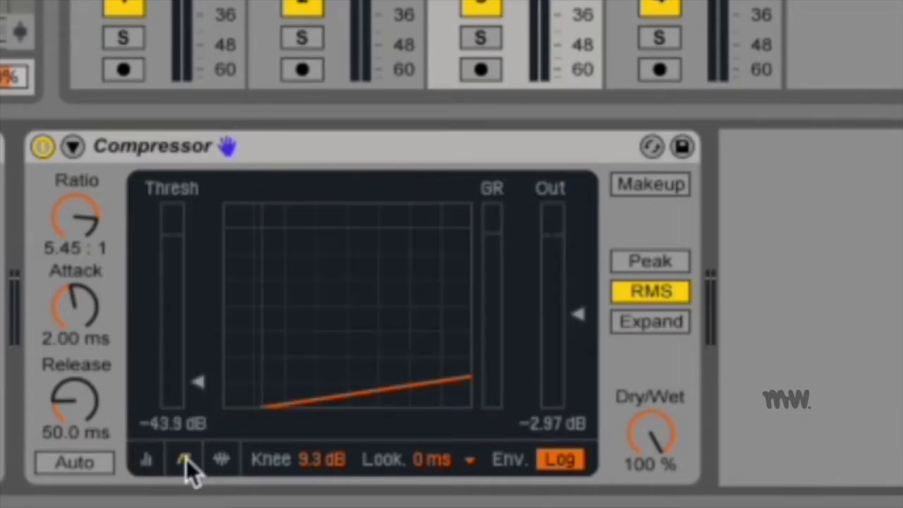
left_click(151, 459)
left_click(185, 460)
left_click(220, 459)
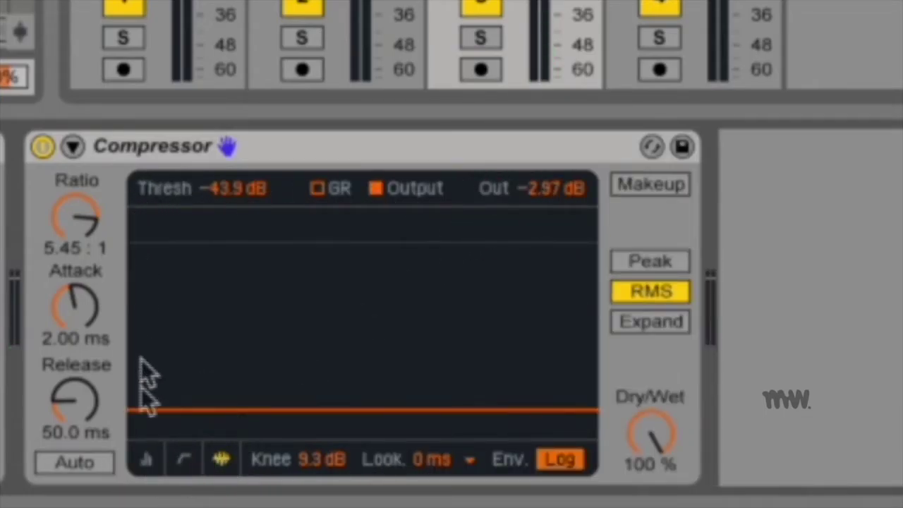
left_click(185, 460)
left_click(218, 462)
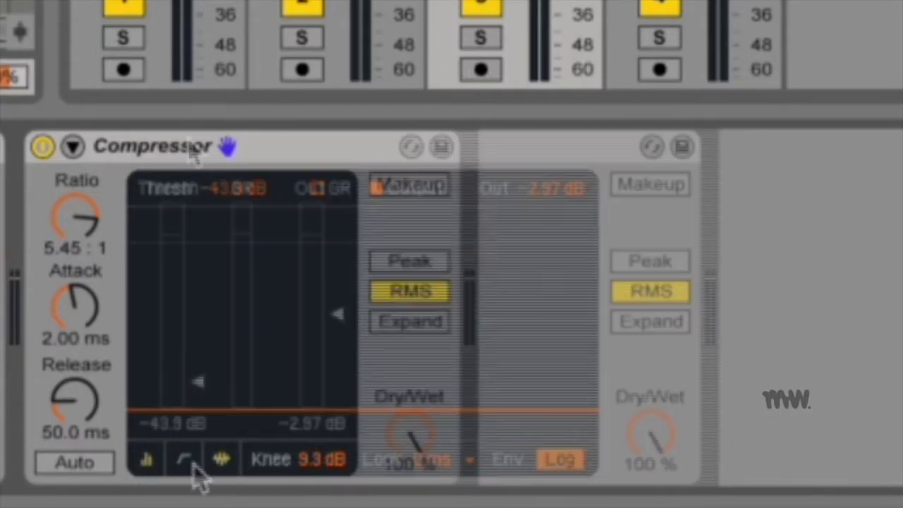
left_click(147, 459)
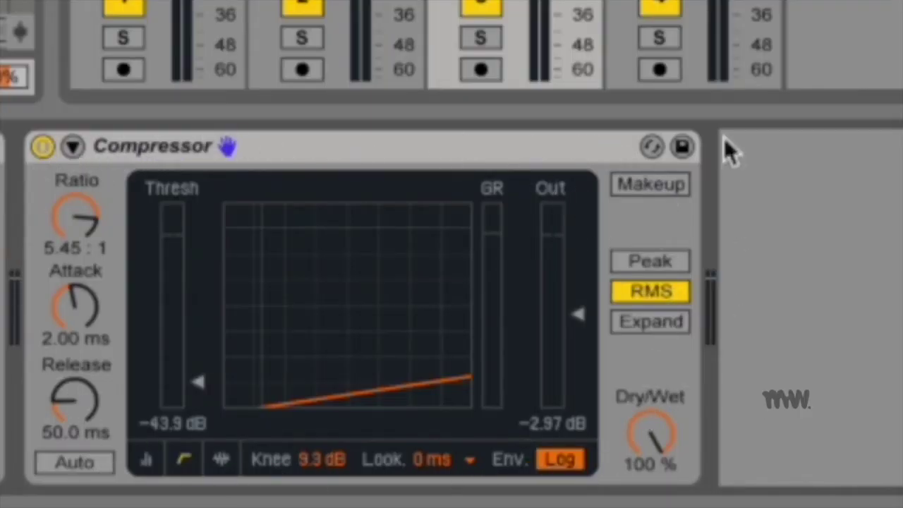
left_click(654, 189)
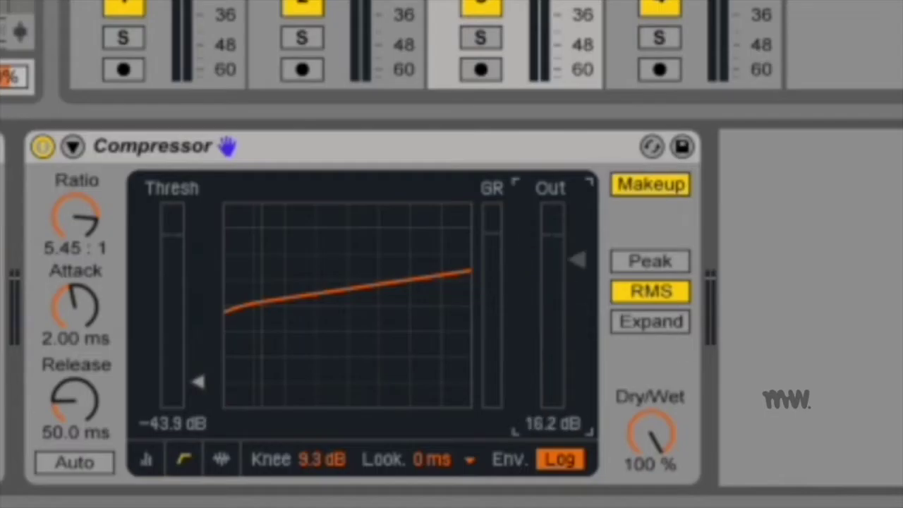
Step: Try the Peak, RMS and Expand modes, ending back on Peak compression
left_click(656, 265)
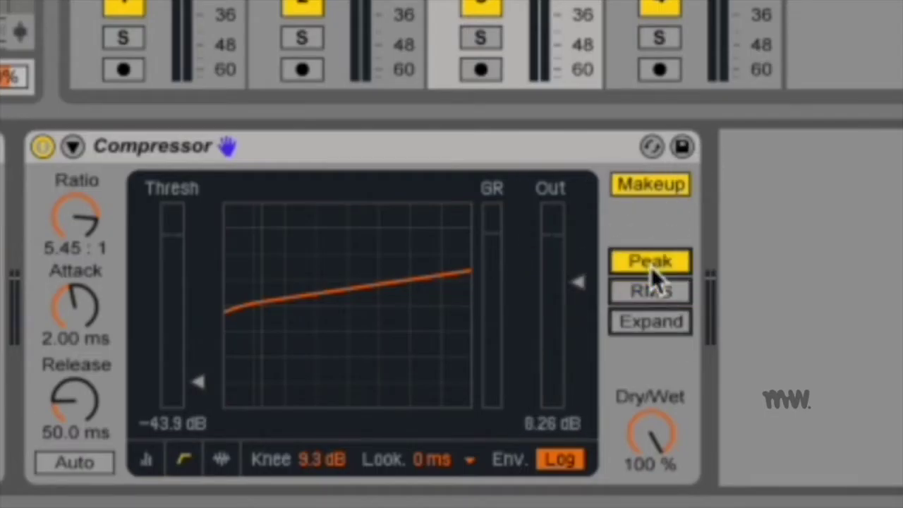
left_click(663, 290)
left_click(671, 323)
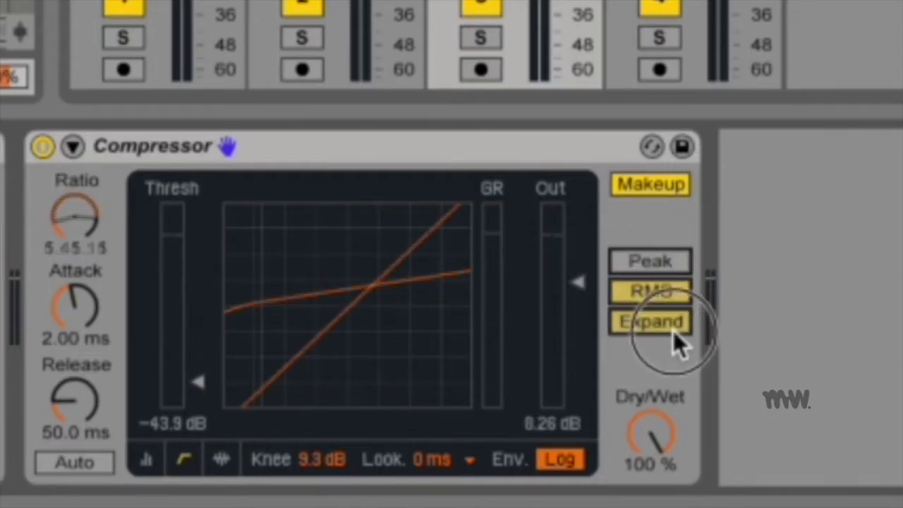
left_click(663, 262)
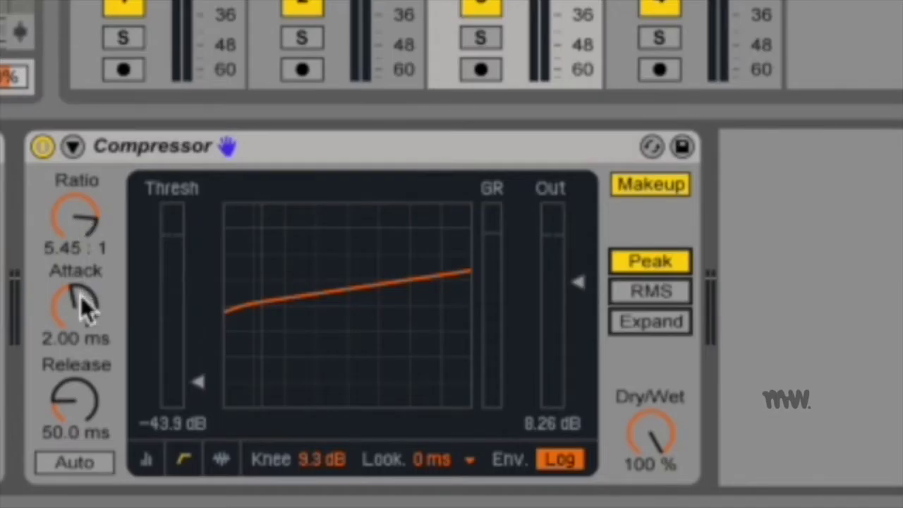
left_click(78, 402)
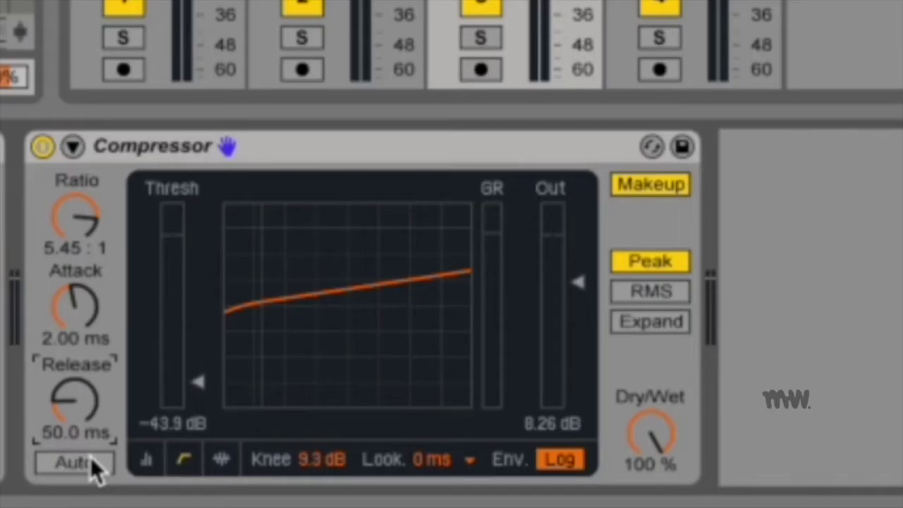
Step: Expand the Compressor's sidechain and EQ panel, then collapse it again
left_click(73, 146)
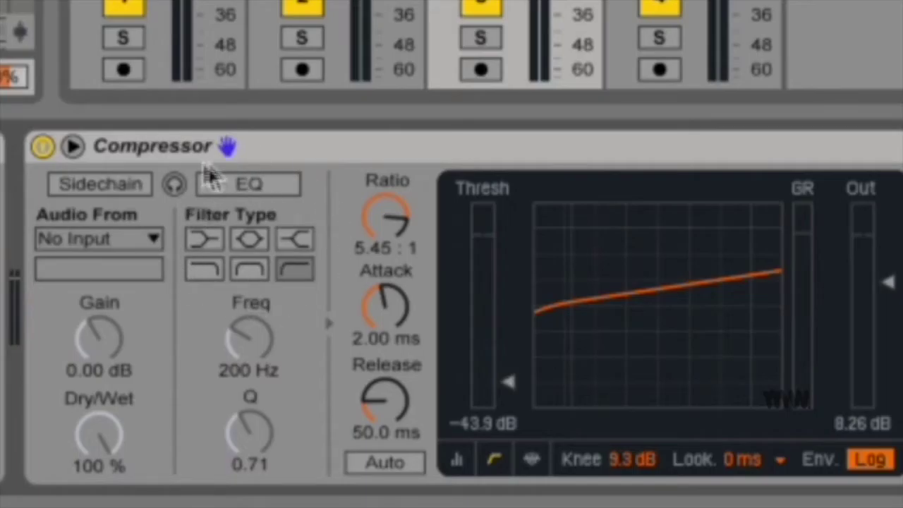
left_click(73, 147)
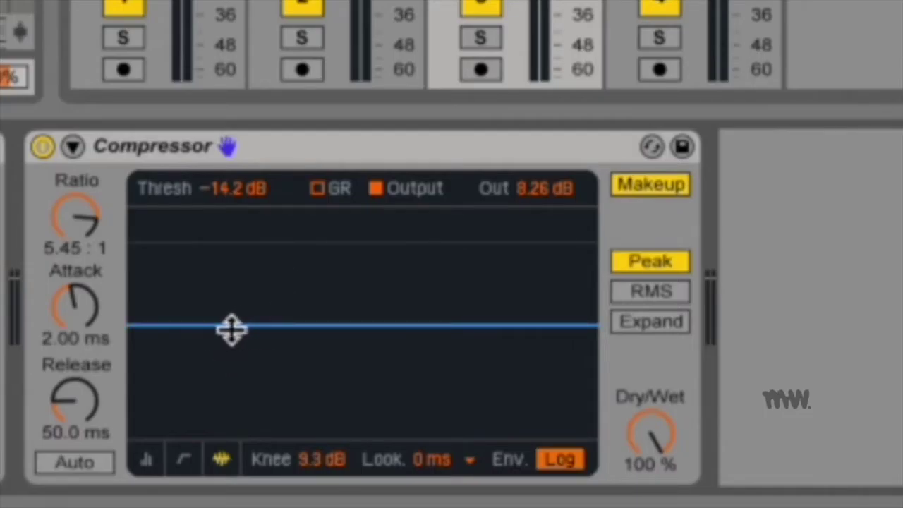
Step: Drag the threshold line down, then turn the Ratio knob down to a gentle 1.17:1
left_click_drag(260, 326, 261, 369)
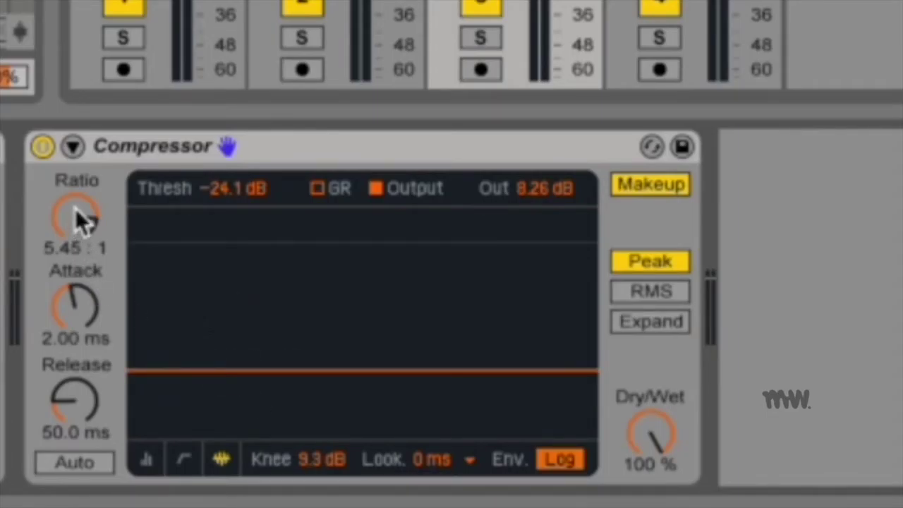
left_click_drag(75, 209, 76, 275)
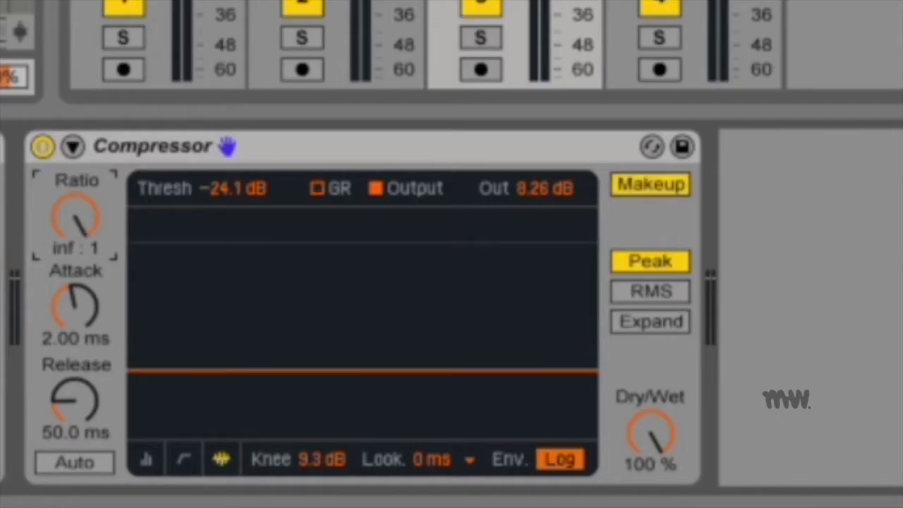
left_click_drag(77, 210, 76, 209)
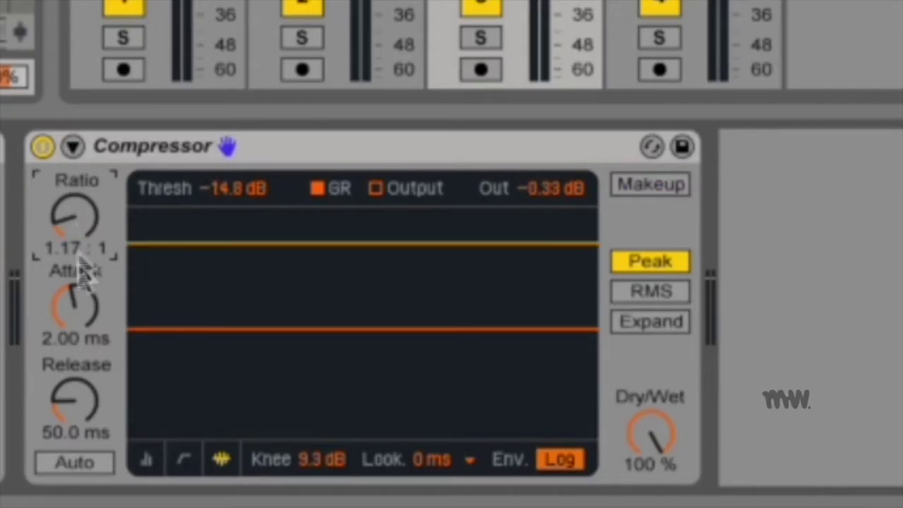
Step: Type a Compressor ratio of 3:1
left_click(73, 254)
type("3")
key("Return")
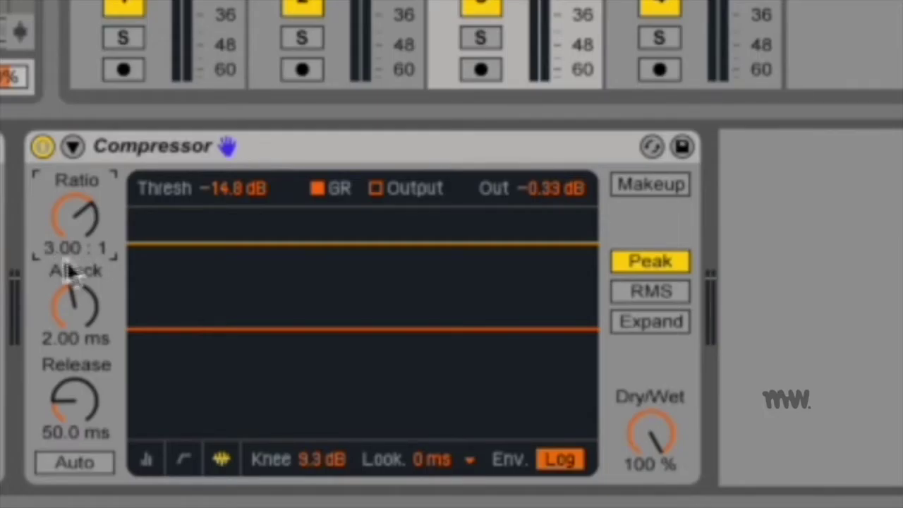
Step: Enter a 7:1 ratio, then drag the Ratio knob down to about 1.56:1
left_click(175, 328)
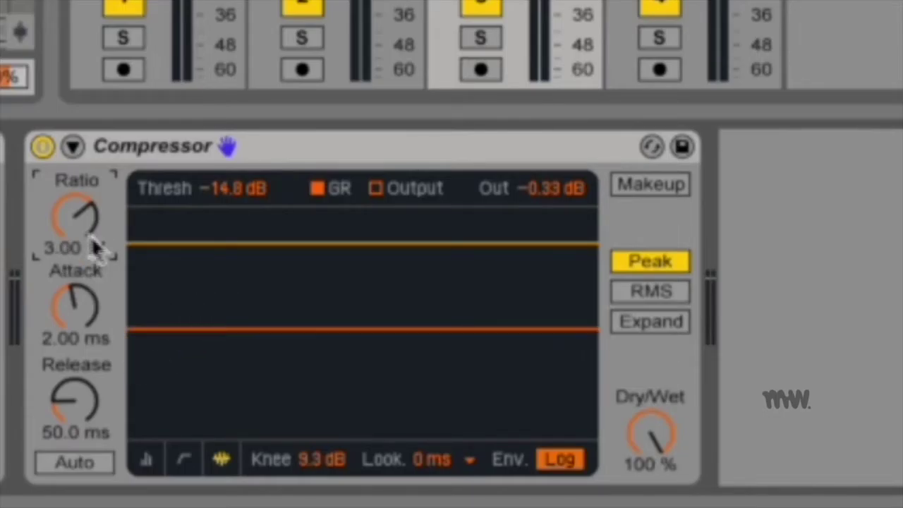
left_click(52, 240)
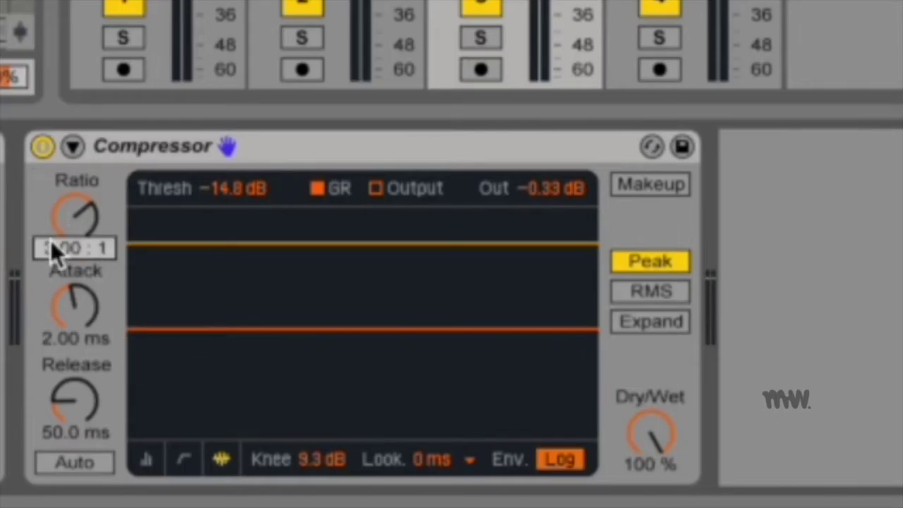
type("7")
key("Return")
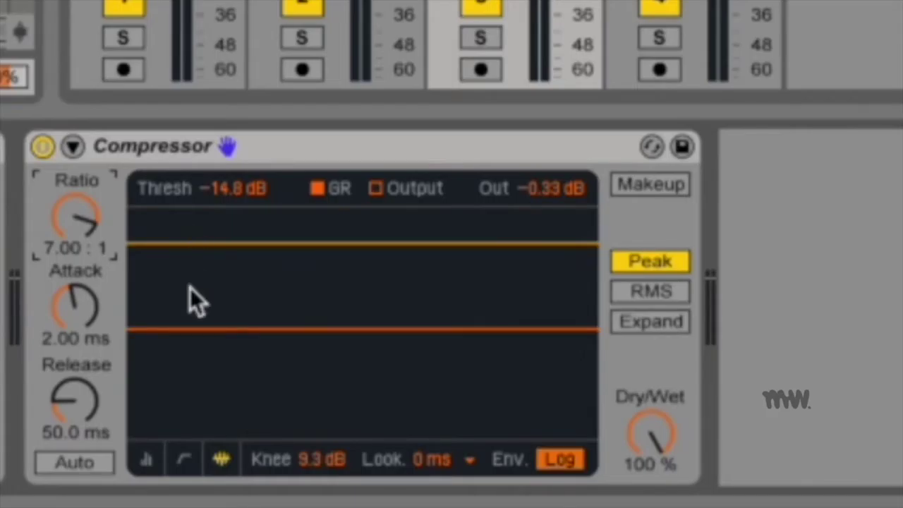
left_click_drag(85, 219, 84, 286)
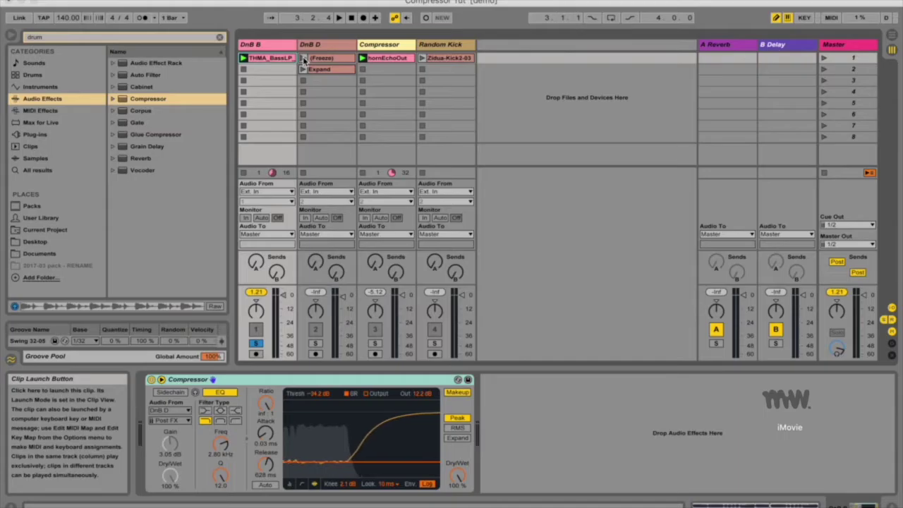
Step: Launch the (Freeze) drum clip on the DnB D track
left_click(303, 59)
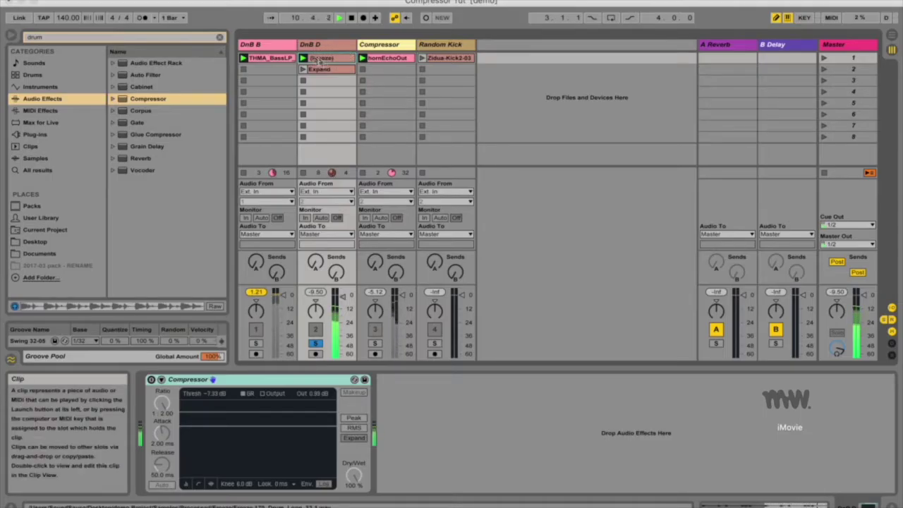
Step: Have DnB B's compressor sidechain tap DnB D at the Pre FX point
left_click(161, 380)
left_click(171, 393)
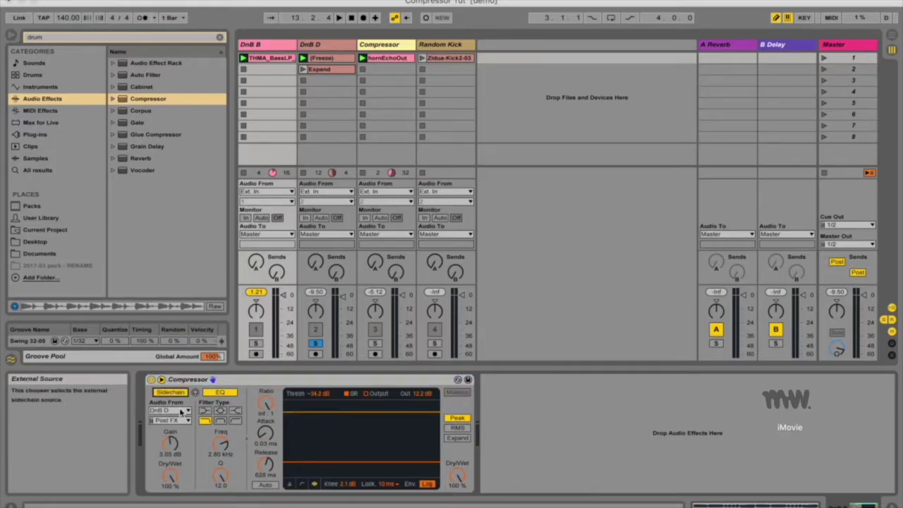
left_click(335, 48)
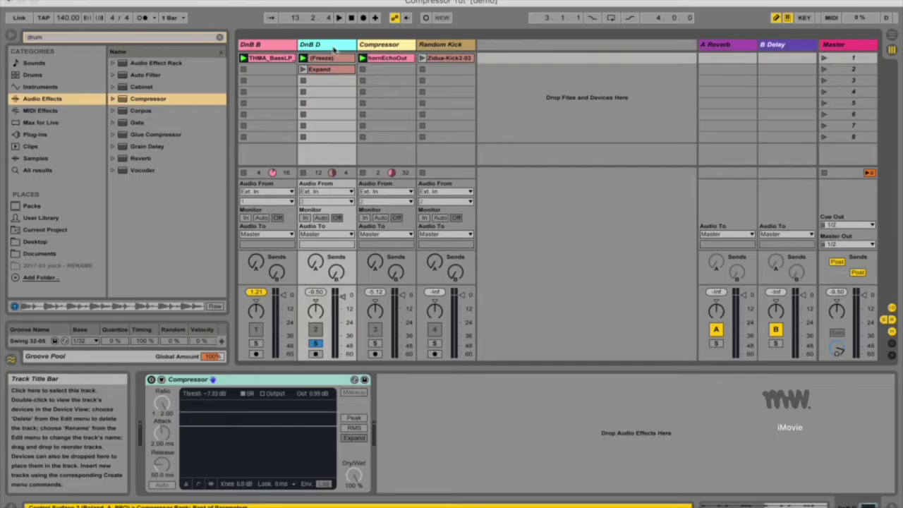
left_click(268, 44)
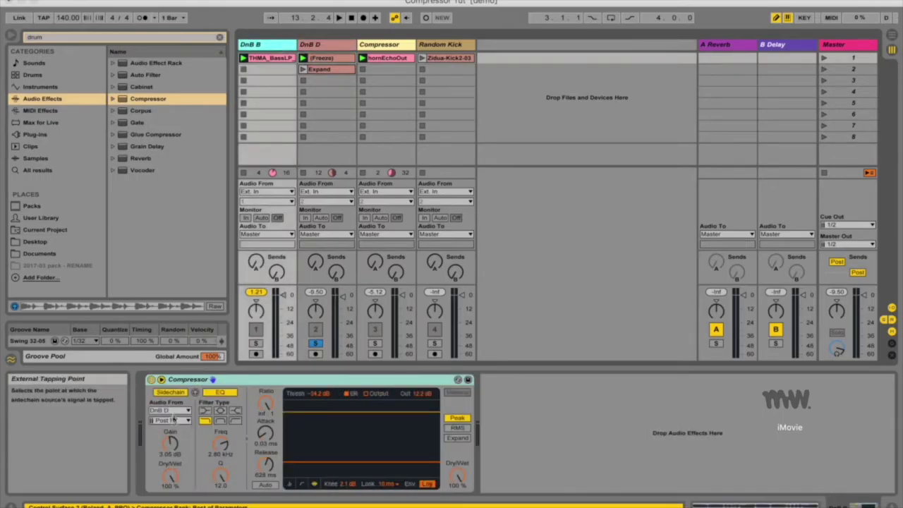
left_click(177, 421)
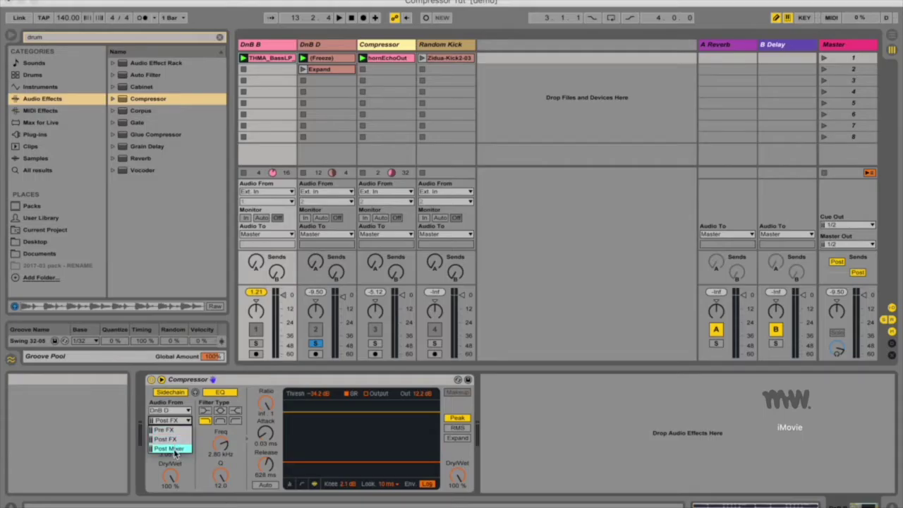
left_click(173, 430)
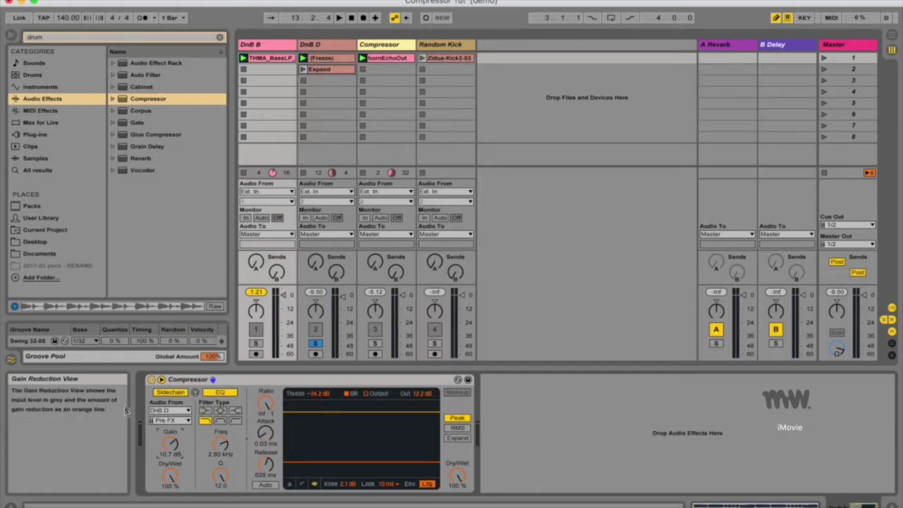
Step: Raise the sidechain Gain to 24.0 dB and set sidechain Dry/Wet to 100 %
left_click_drag(170, 443, 169, 479)
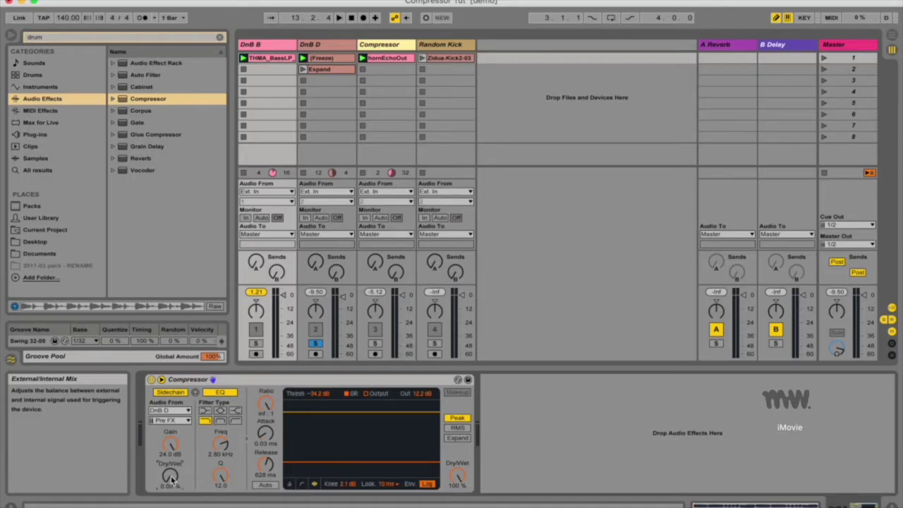
left_click_drag(170, 478, 171, 480)
Step: Check DnB D's devices, return to DnB B's compressor, and launch the clips
left_click(336, 48)
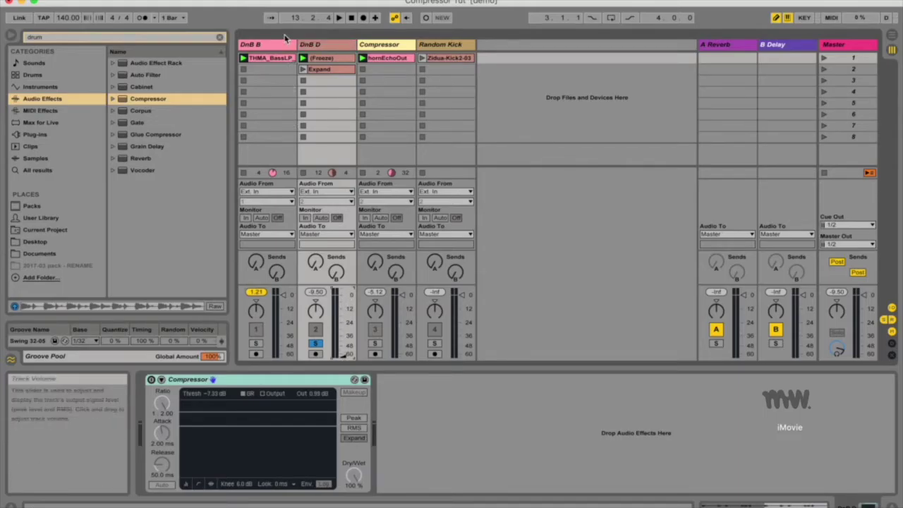
left_click(275, 50)
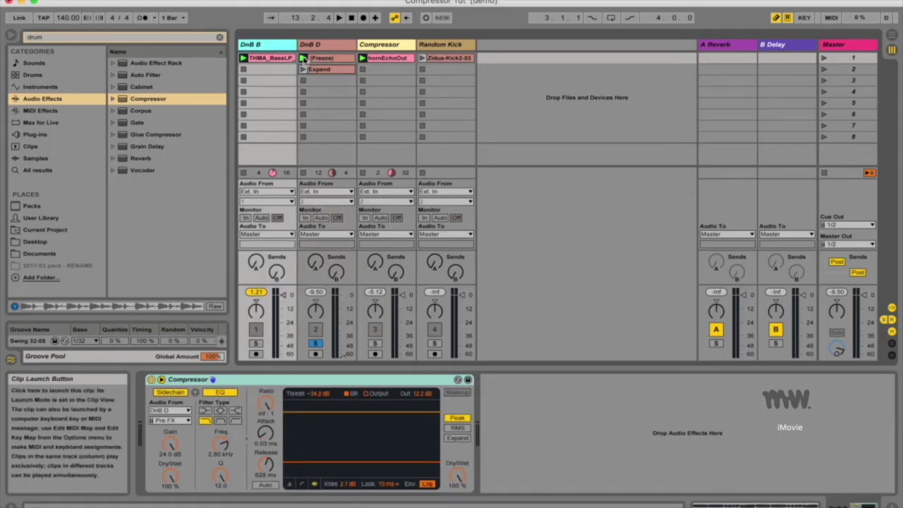
left_click(302, 58)
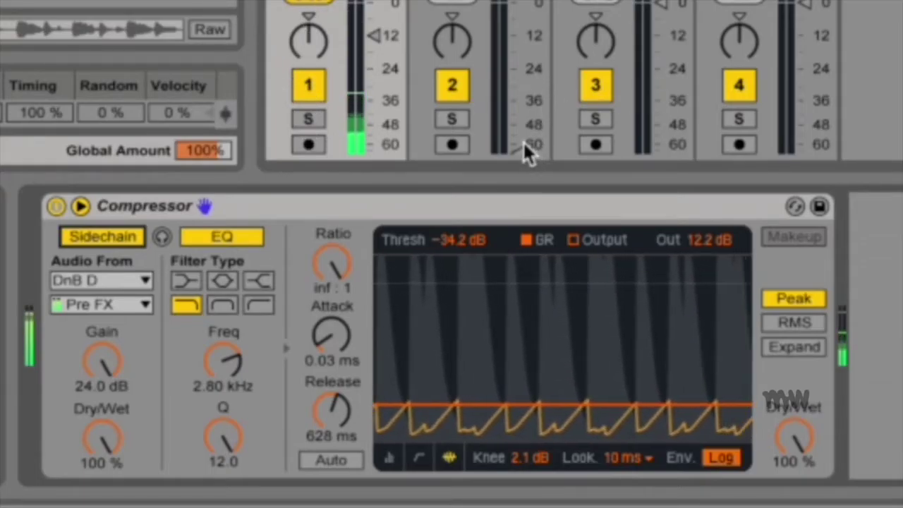
Step: Bring track 2's volume fader up to about -24 dB and select its mixer strip
left_click_drag(523, 140, 522, 70)
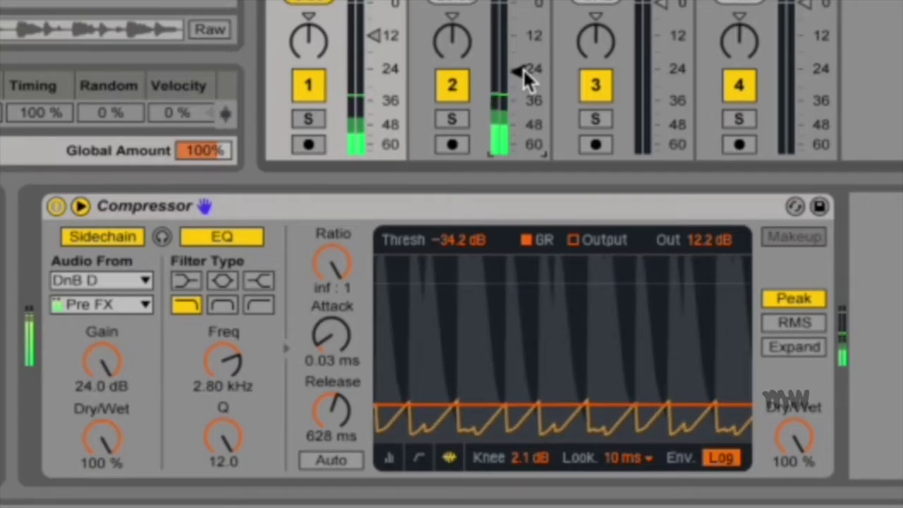
left_click(523, 68)
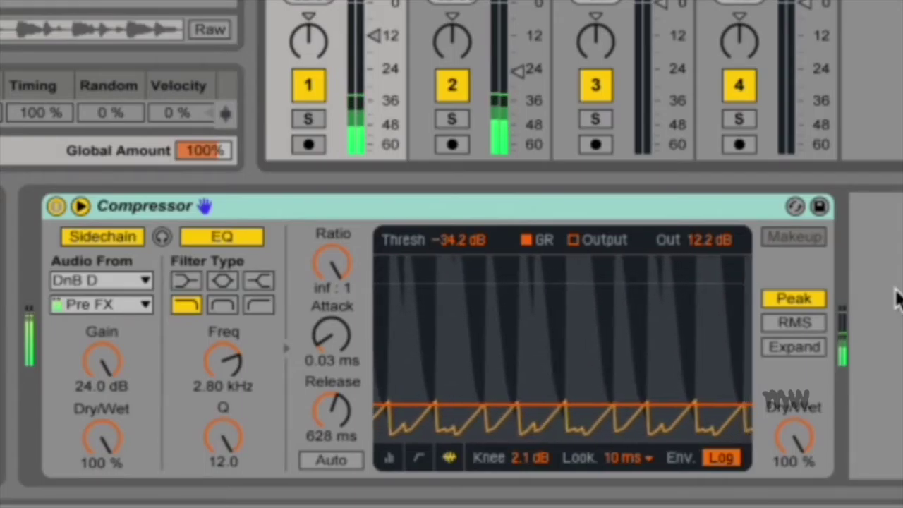
Step: Stop playback and open the compressor's lookahead choices, currently 10 ms
key("space")
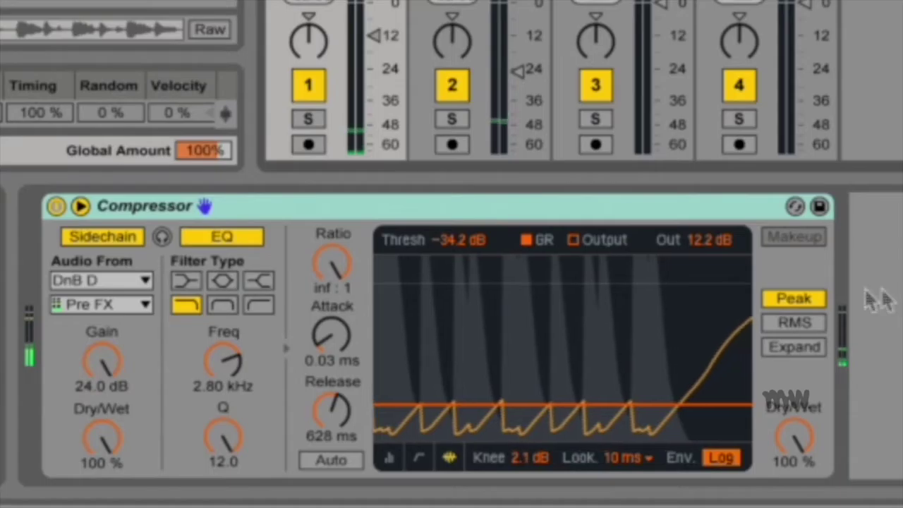
left_click(635, 458)
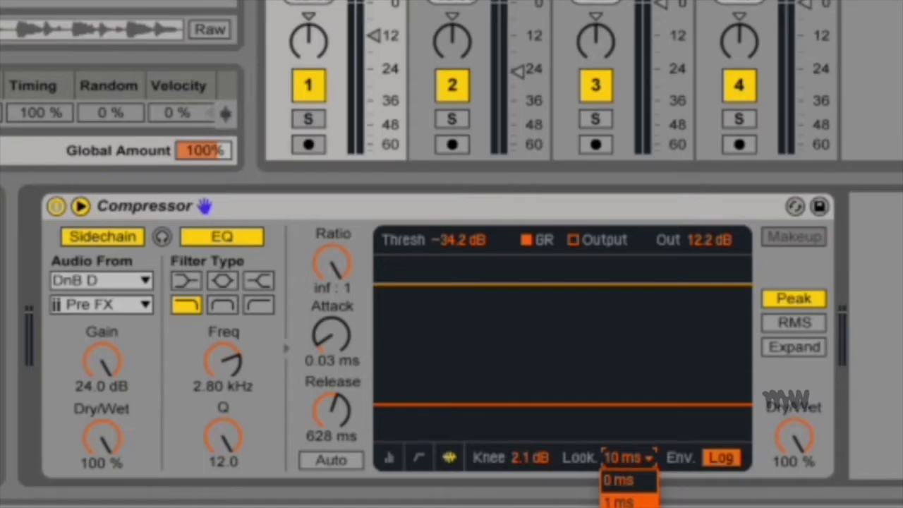
Step: Keep 10 ms lookahead, show the transfer curve, and set a hard 0.0 dB knee
left_click(535, 269)
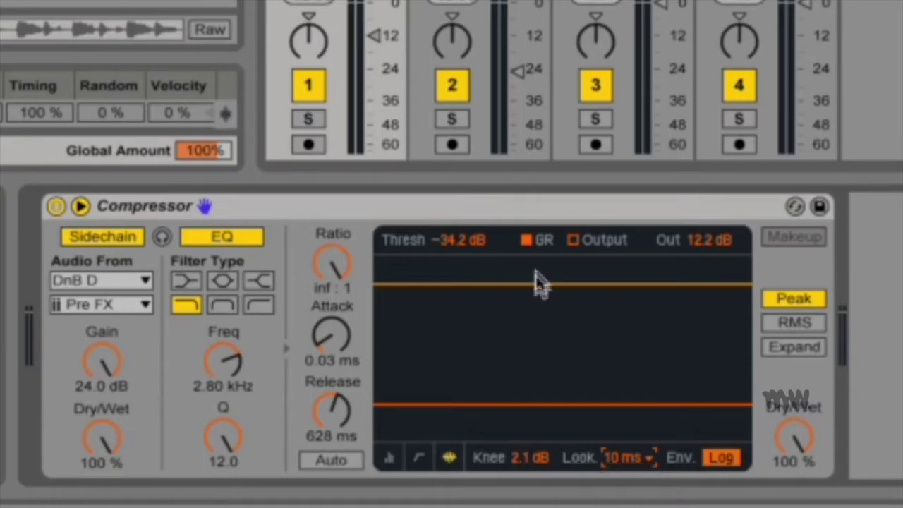
left_click(420, 459)
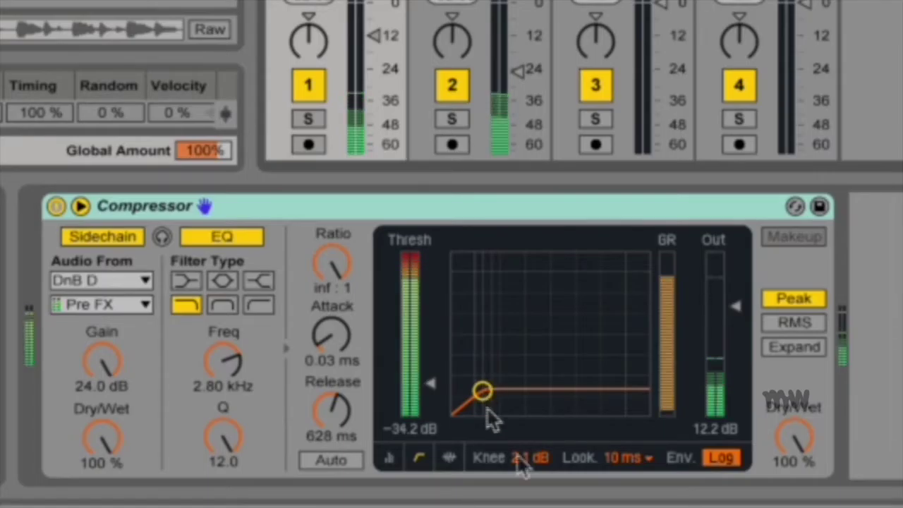
key("space")
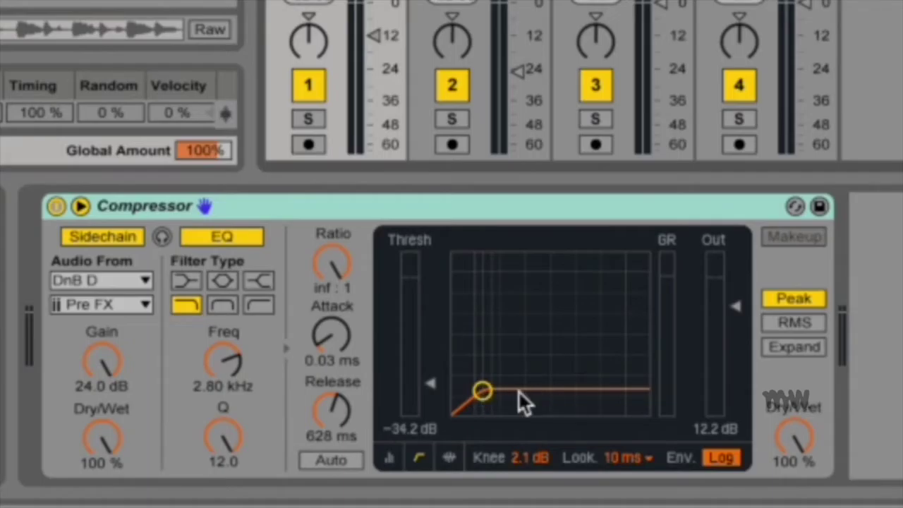
mouse_move(527, 457)
left_mouse_down()
mouse_move(527, 472)
mouse_move(528, 430)
mouse_move(525, 457)
left_mouse_up()
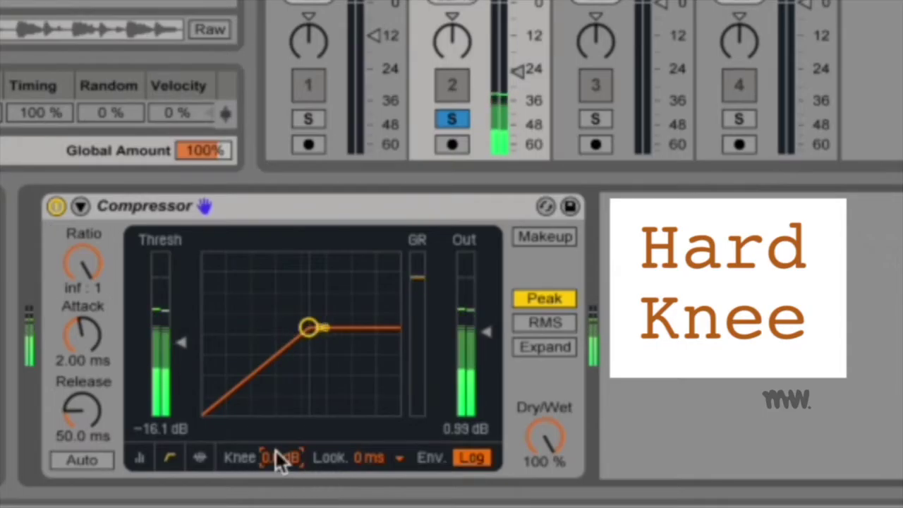
Step: Play the tracks while switching the knee between a hard 0.0 dB and a soft 18 dB
left_click_drag(276, 451, 276, 480)
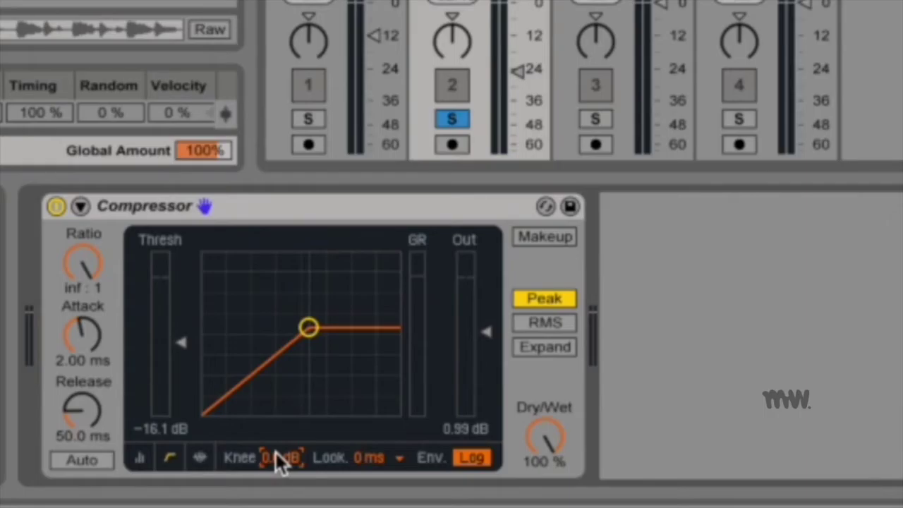
key("space")
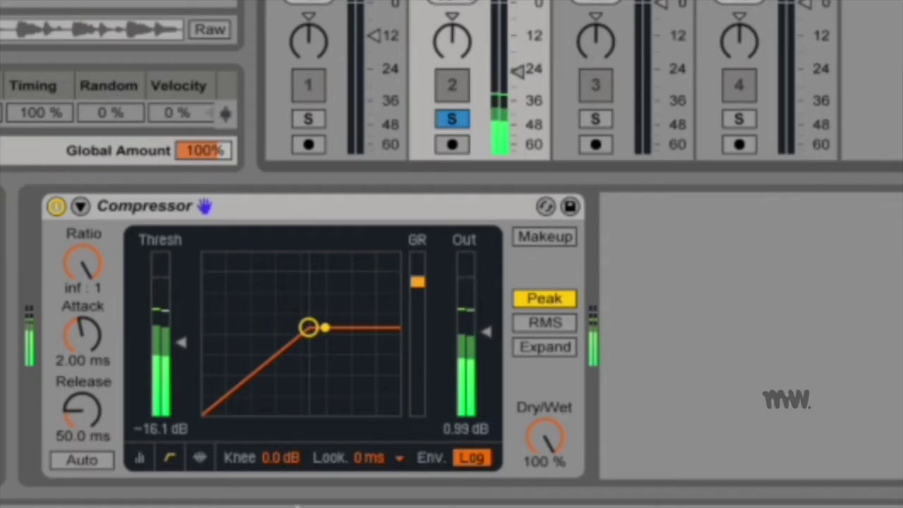
left_click_drag(289, 469, 289, 409)
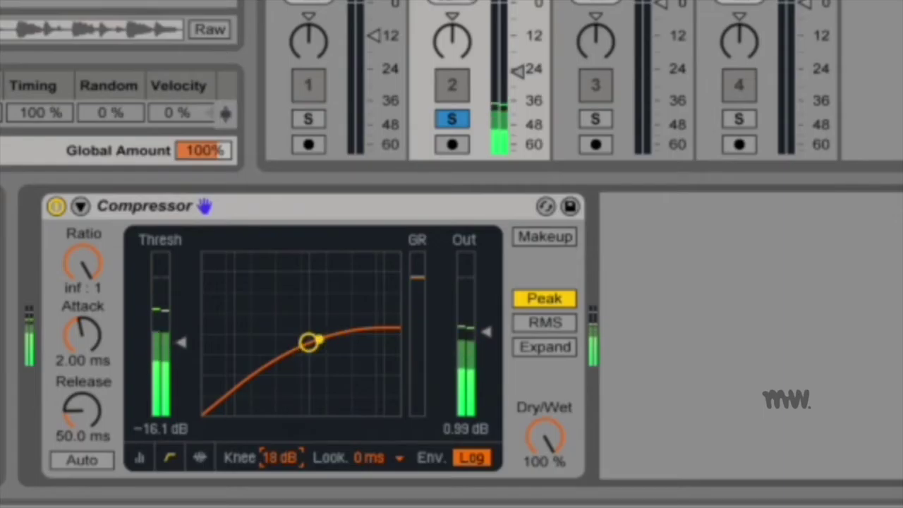
left_click_drag(285, 456, 285, 494)
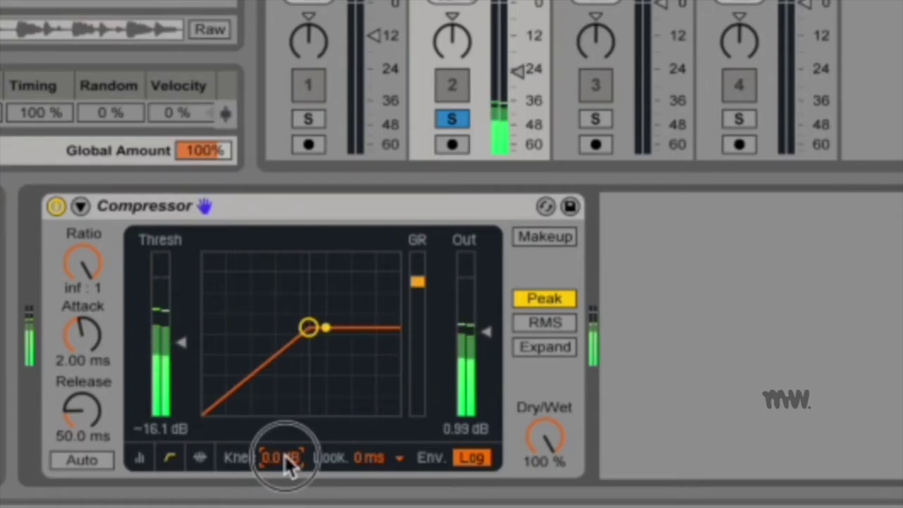
left_click_drag(285, 456, 285, 418)
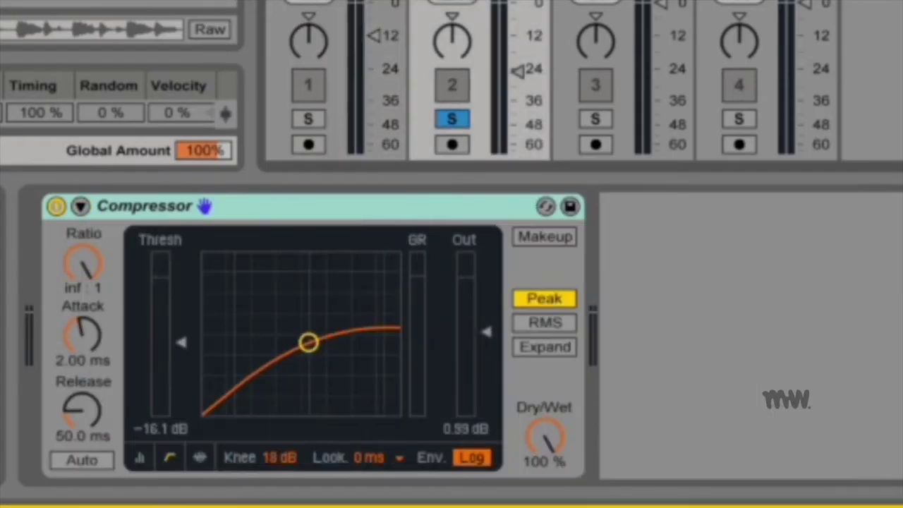
Step: Play the tracks, toggle the sidechain EQ off and on, and listen to the sidechain signal alone
key("space")
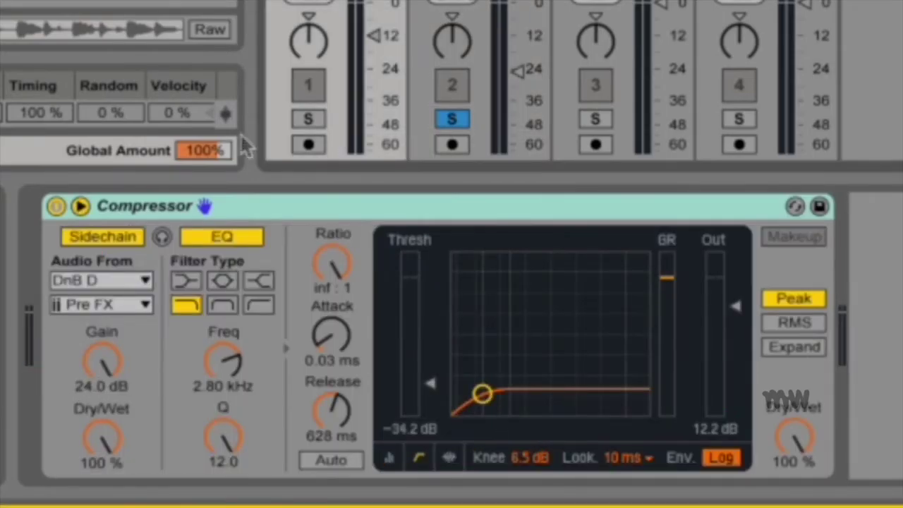
left_click(226, 234)
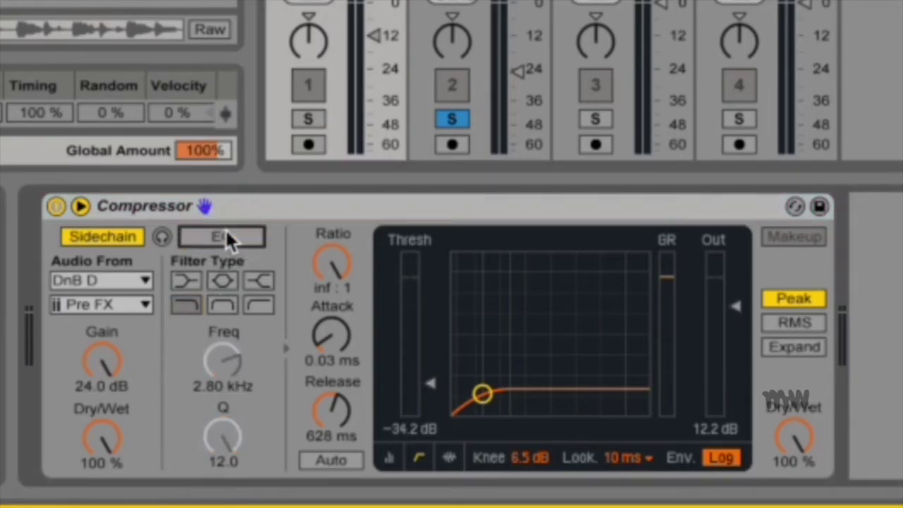
left_click(247, 234)
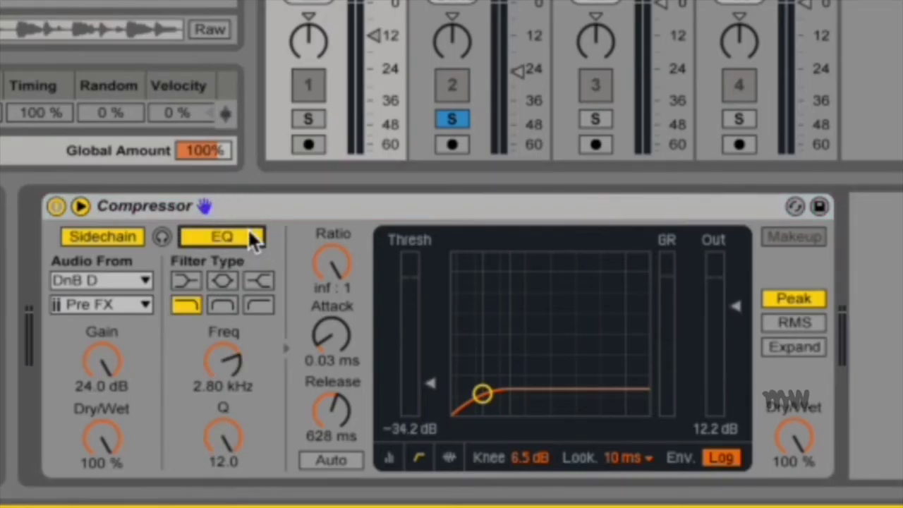
left_click(162, 237)
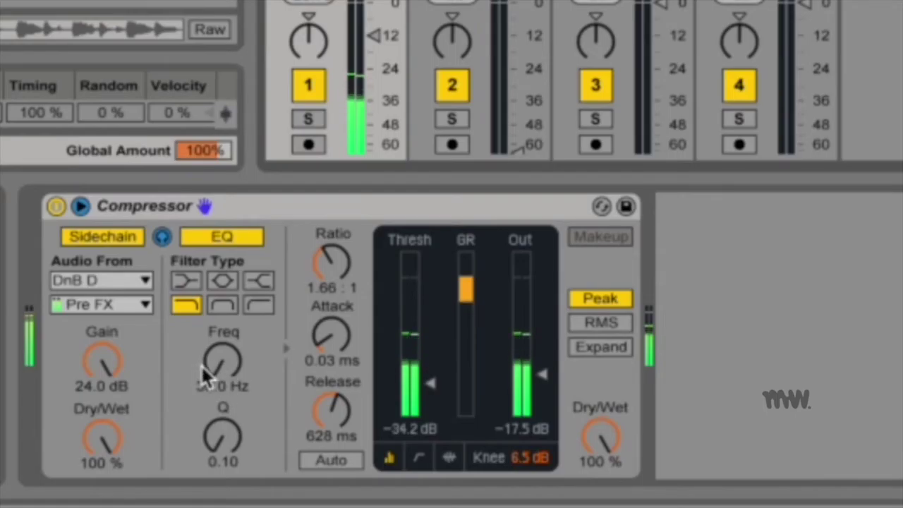
Step: Raise the sidechain EQ frequency to 390 Hz and its Q to 0.53
left_click_drag(218, 368, 217, 346)
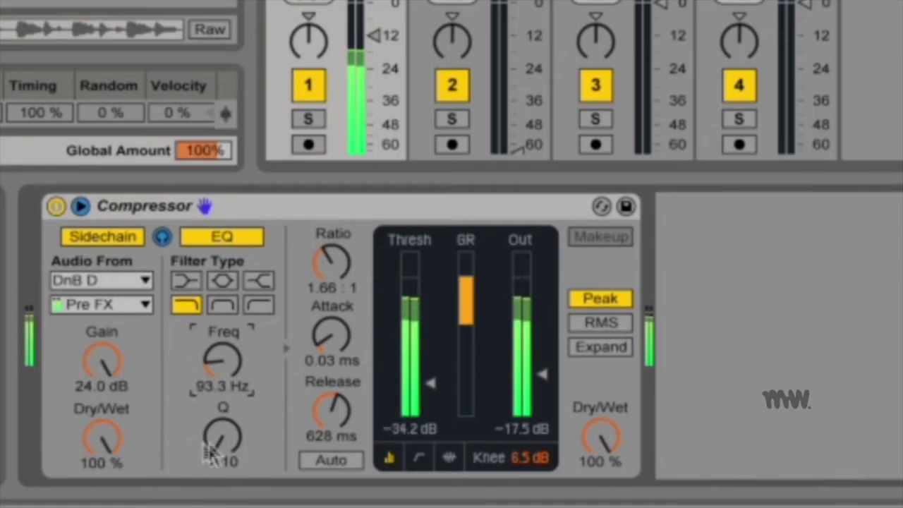
left_click_drag(218, 363, 217, 345)
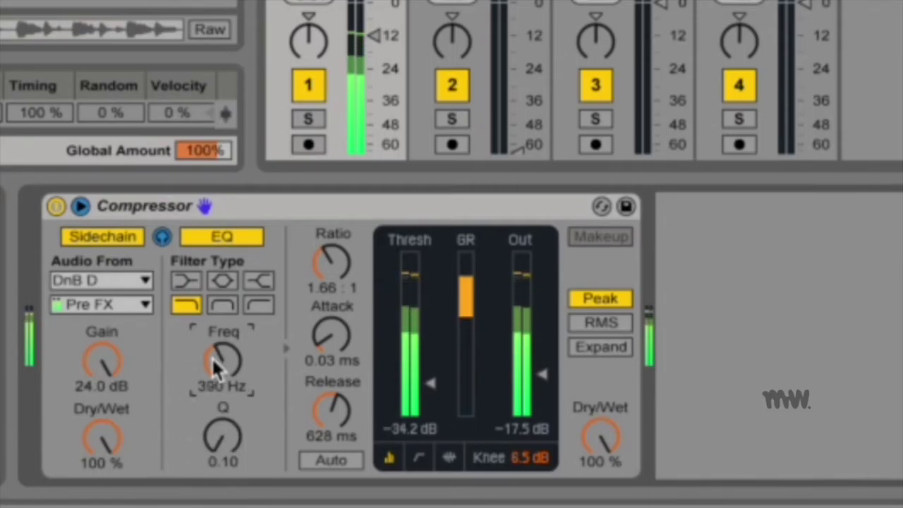
left_click(221, 434)
left_click_drag(222, 435, 222, 387)
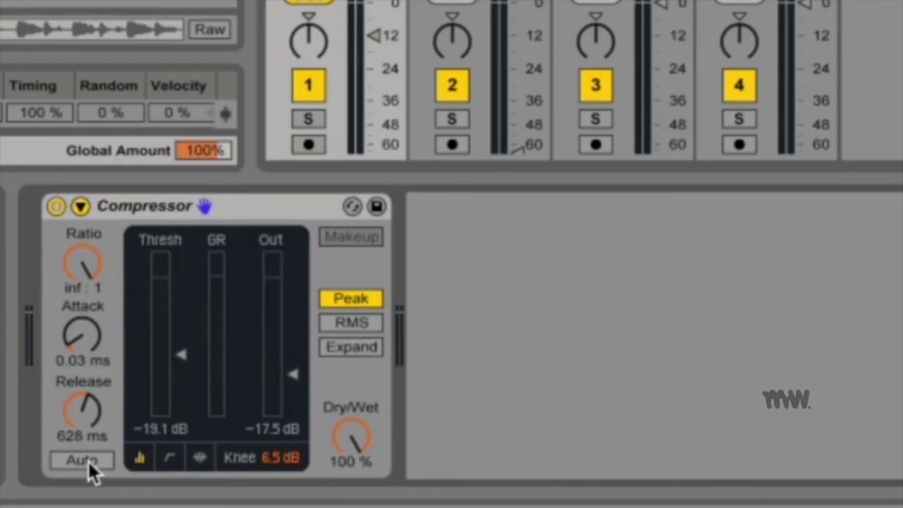
Step: Enable Auto under the Release knob so release adapts automatically
left_click(82, 459)
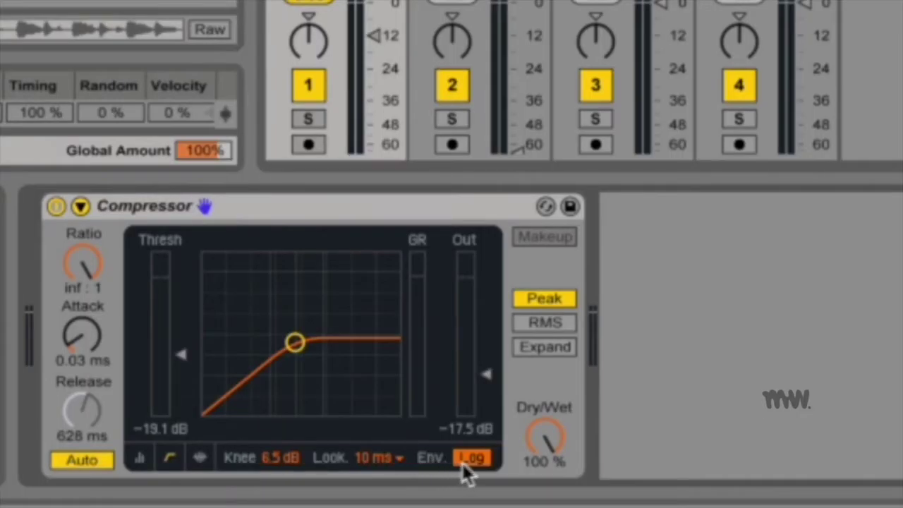
Step: Set the envelope to Log while switching between the activity and transfer curve displays
left_click(198, 459)
left_click(169, 458)
left_click(201, 459)
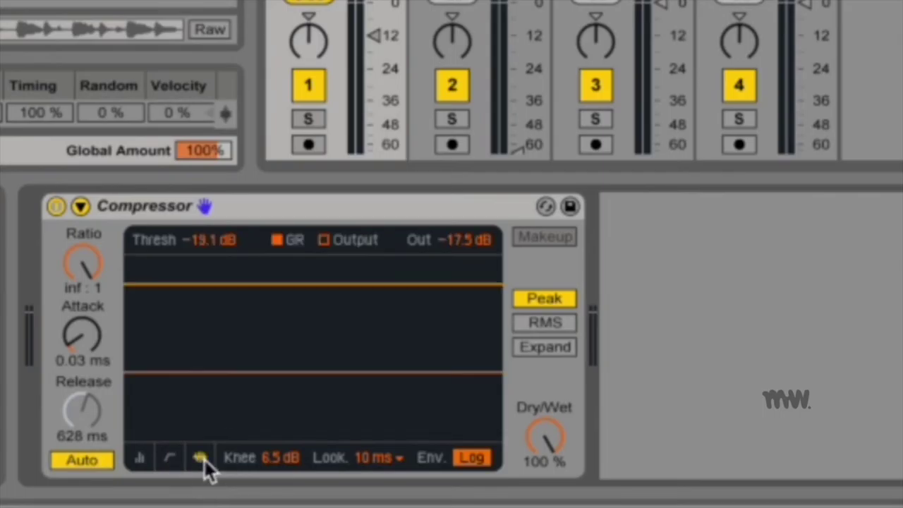
left_click(472, 462)
Step: Toggle Auto release off and back on, then return to the activity display
left_click(91, 460)
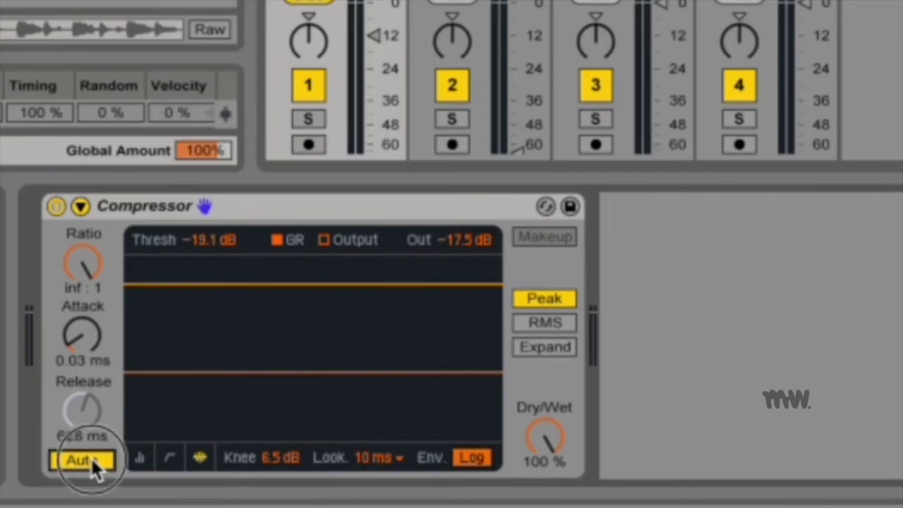
left_click(84, 460)
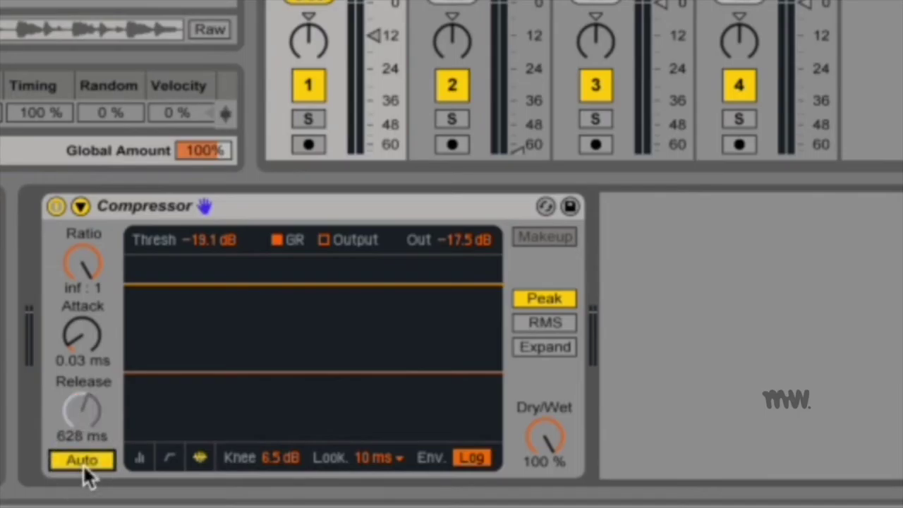
left_click(140, 459)
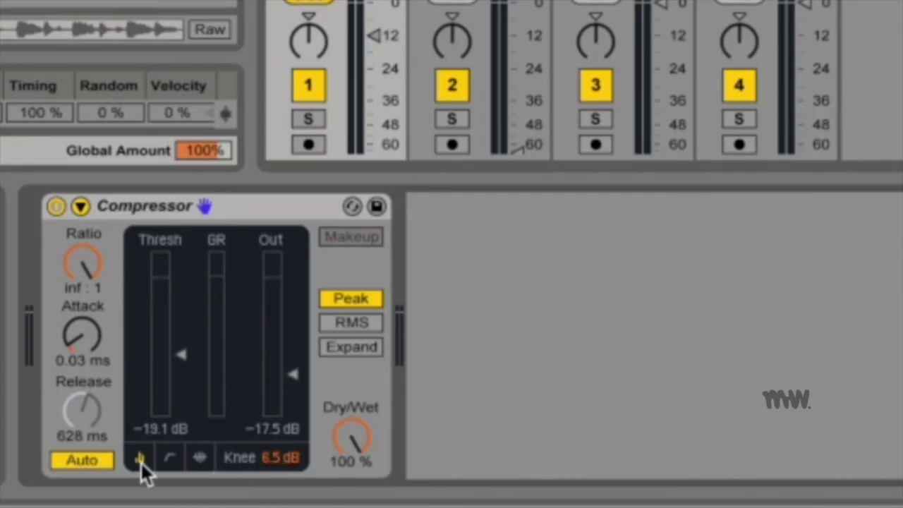
left_click(202, 461)
left_click(170, 458)
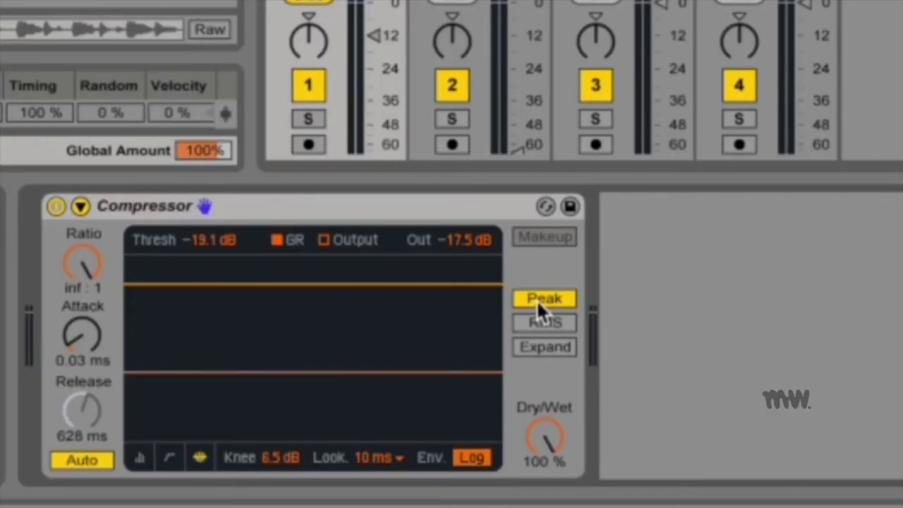
Step: Compare the compressor's RMS, Expand and Peak modes, ending on RMS
left_click(548, 323)
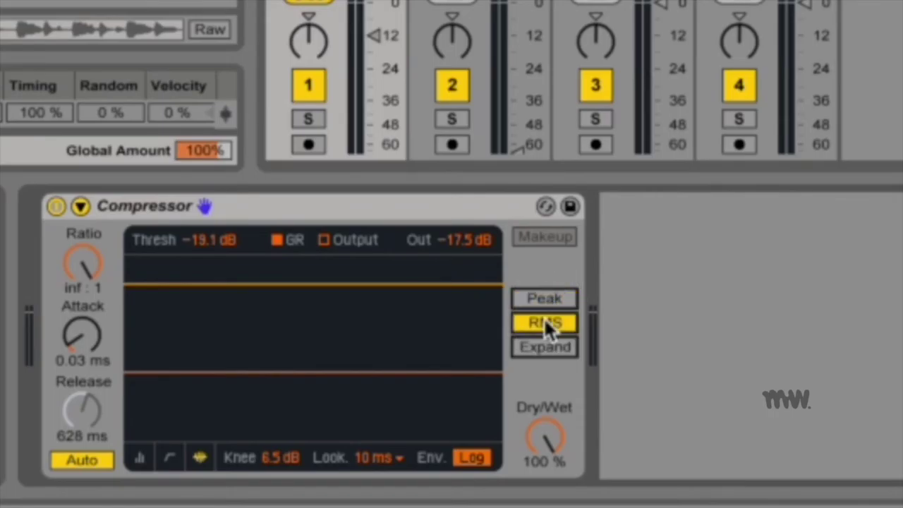
left_click(549, 348)
left_click(556, 294)
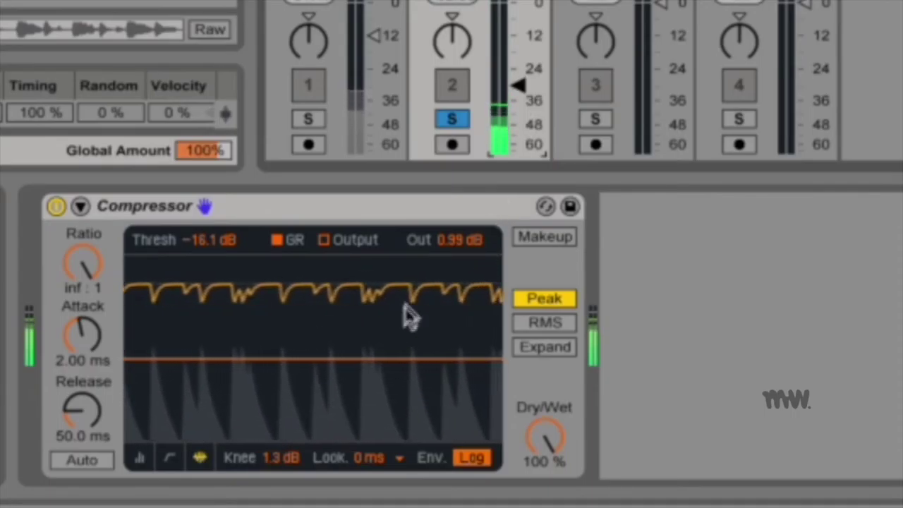
left_click(550, 323)
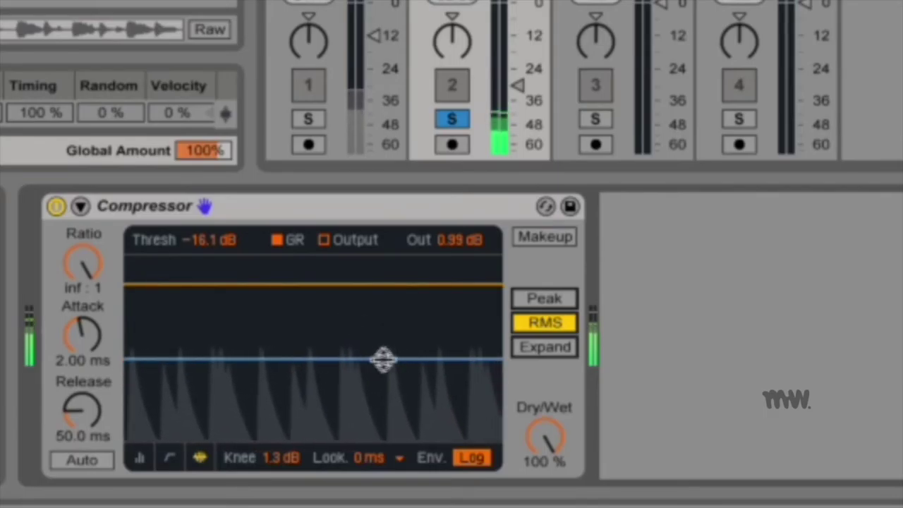
Step: Lower the threshold to -19.7 dB, then switch through Peak and settle on Expand at 1 : 2.00
mouse_move(389, 359)
left_mouse_down()
mouse_move(388, 380)
mouse_move(385, 371)
left_mouse_up()
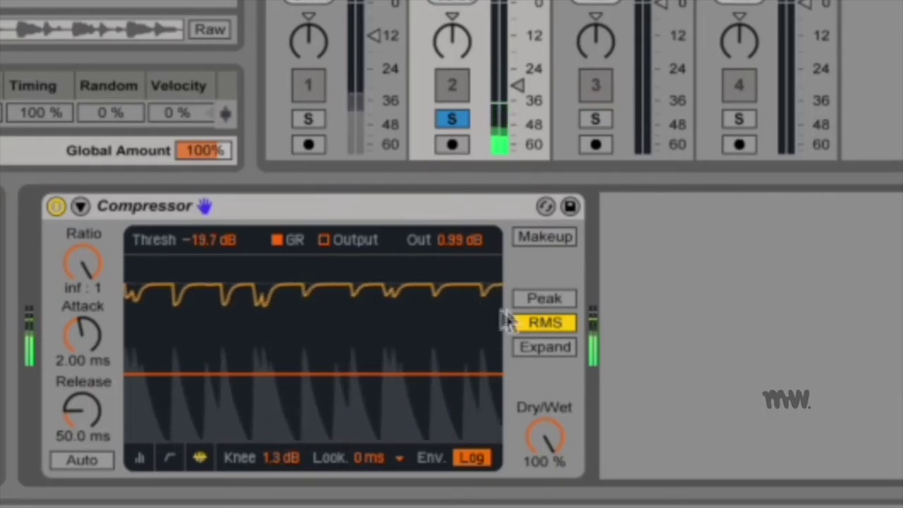
left_click(549, 298)
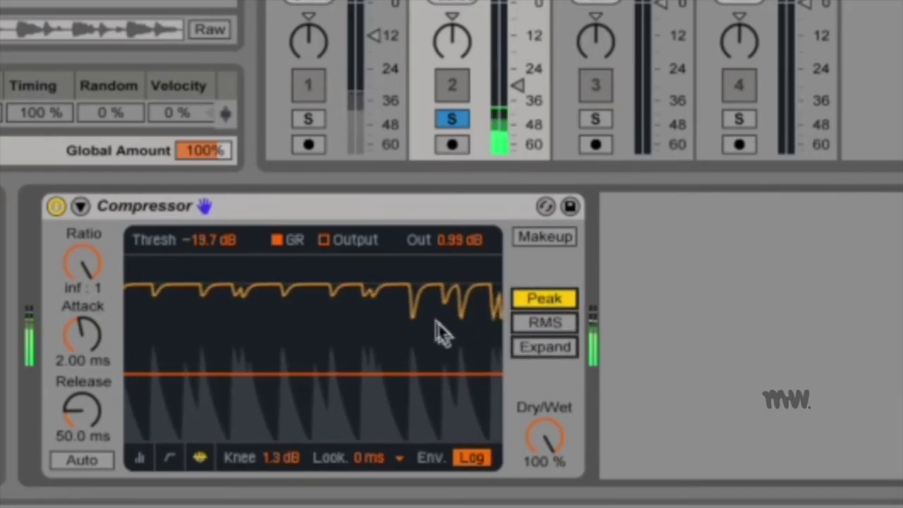
left_click(545, 347)
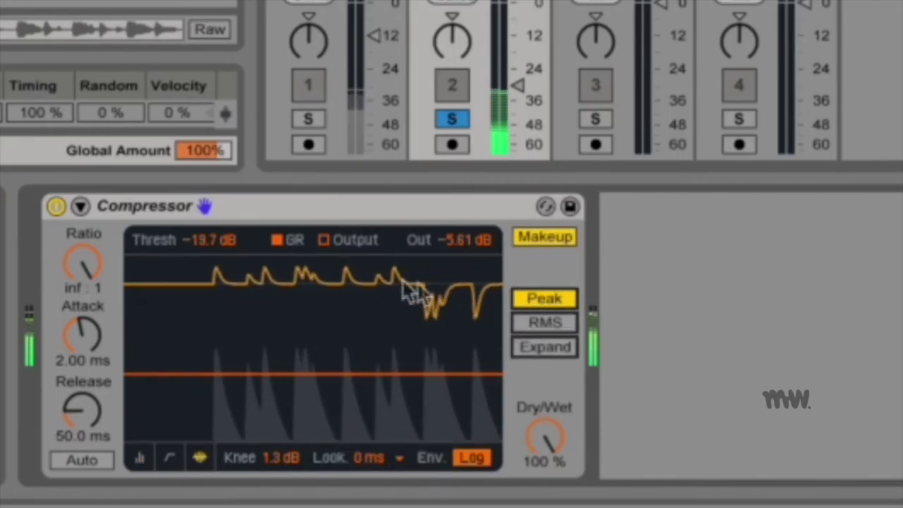
Step: Toggle Makeup off and back on, show the compact Thresh/GR/Out meters, and raise Out gain to -3.63 dB
left_click(550, 236)
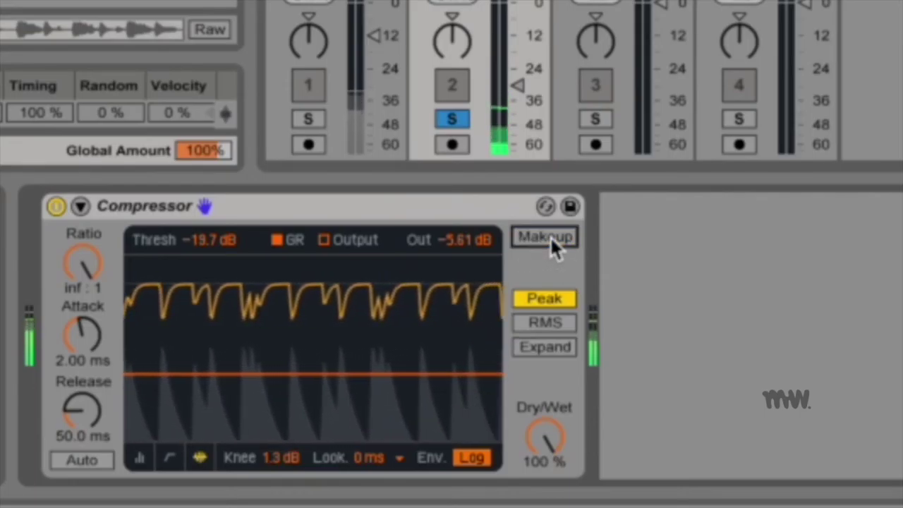
left_click(549, 235)
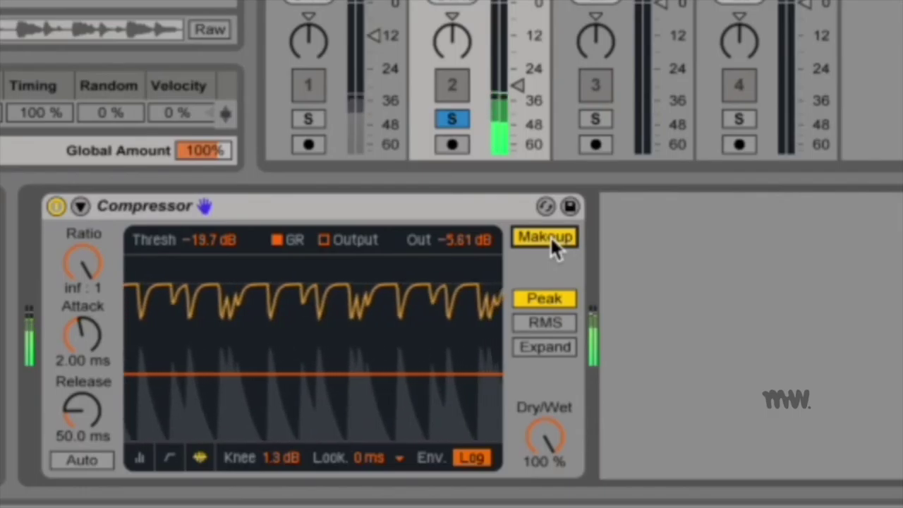
left_click(140, 457)
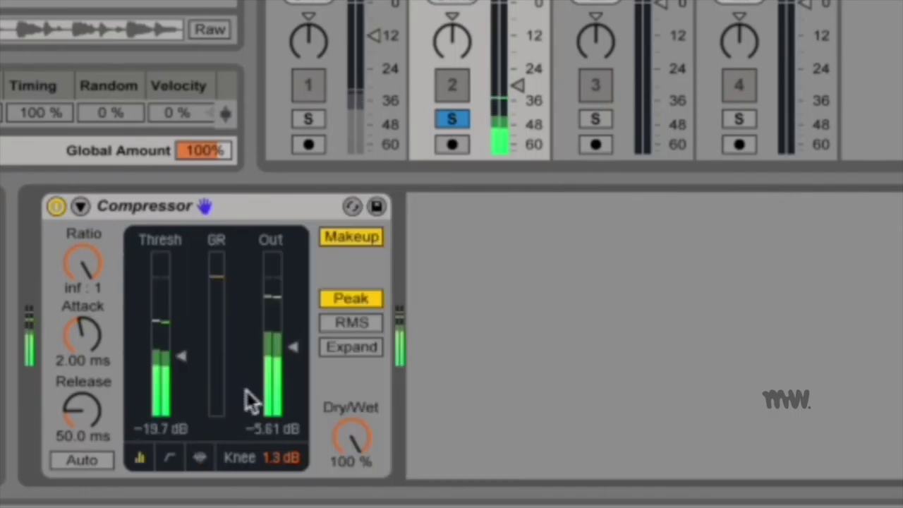
left_click(291, 346)
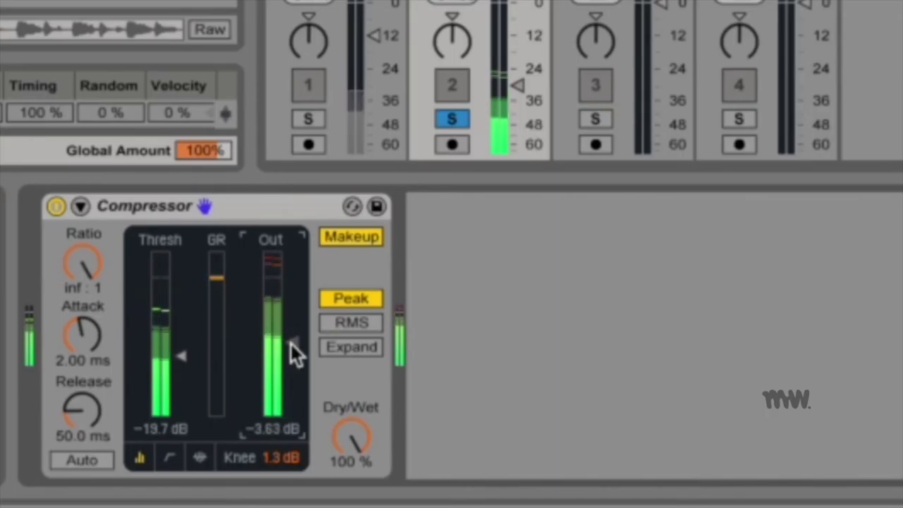